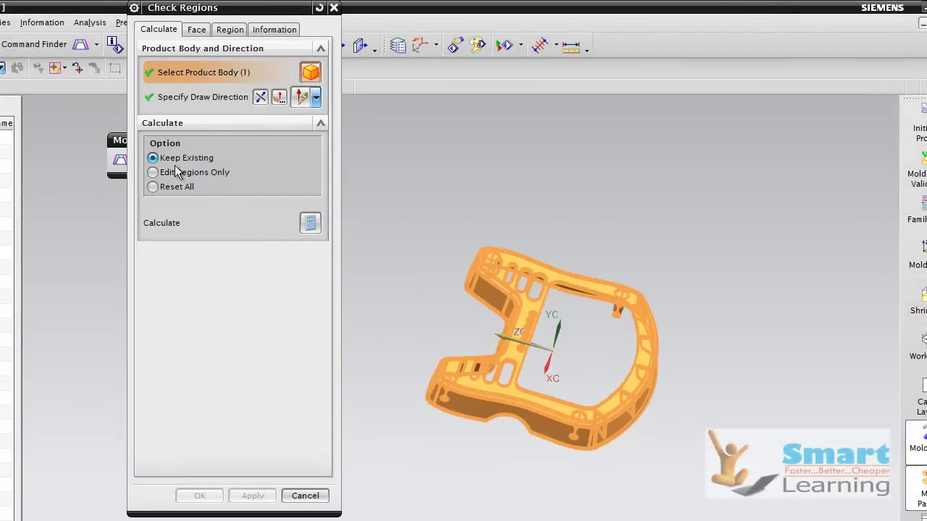
Step: Specify the draw direction along the Y-axis for the bezel body and calculate its regions, keeping existing ones
left_click(182, 98)
scroll(564, 351, "up", 5)
middle_click_drag(586, 338, 613, 335)
left_click(400, 308)
left_click(309, 224)
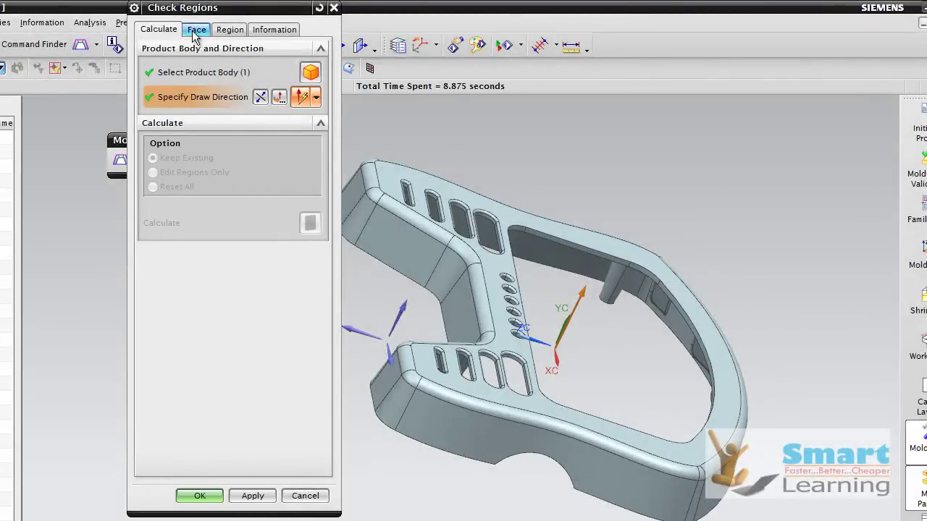
Step: Colour all bezel faces by draft angle at the 3.0000 limit and inspect the outer and inner sides
left_click(192, 30)
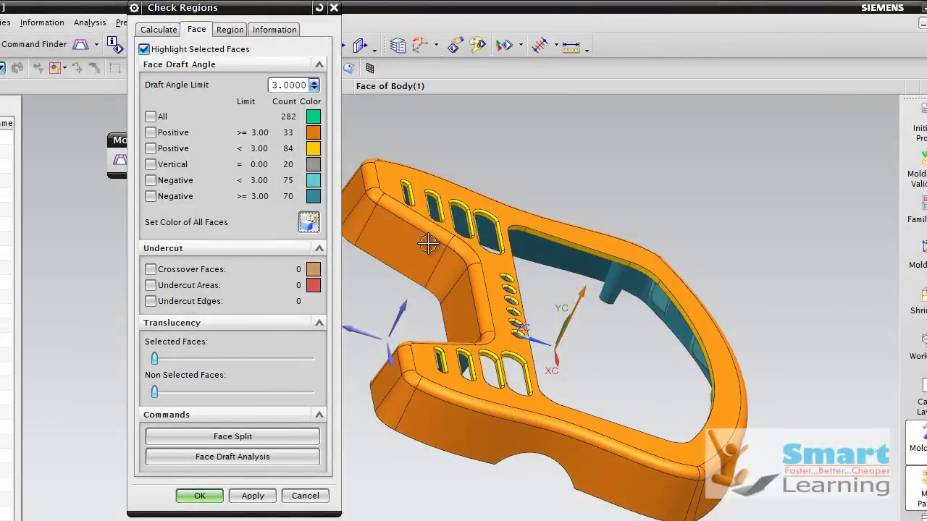
scroll(488, 265, "up", 5)
scroll(539, 308, "down", 5)
middle_click_drag(535, 284, 608, 313)
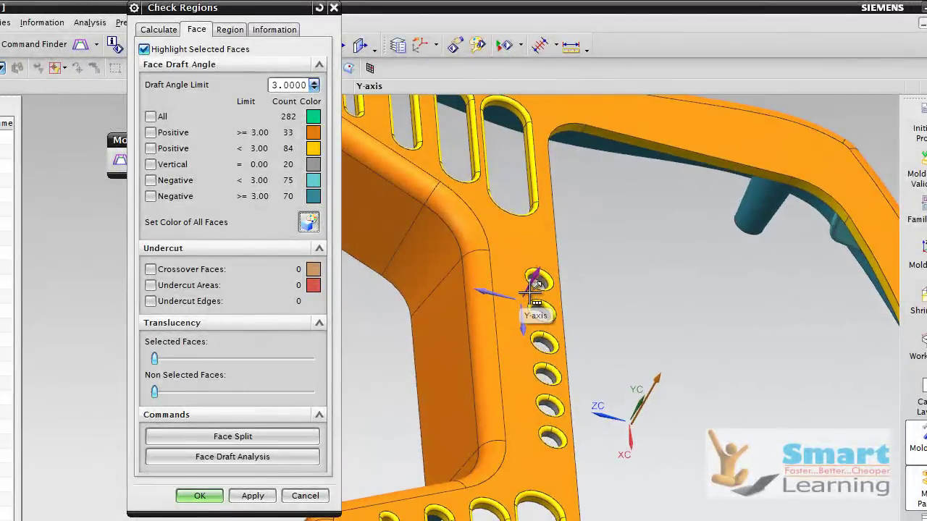
key("F8")
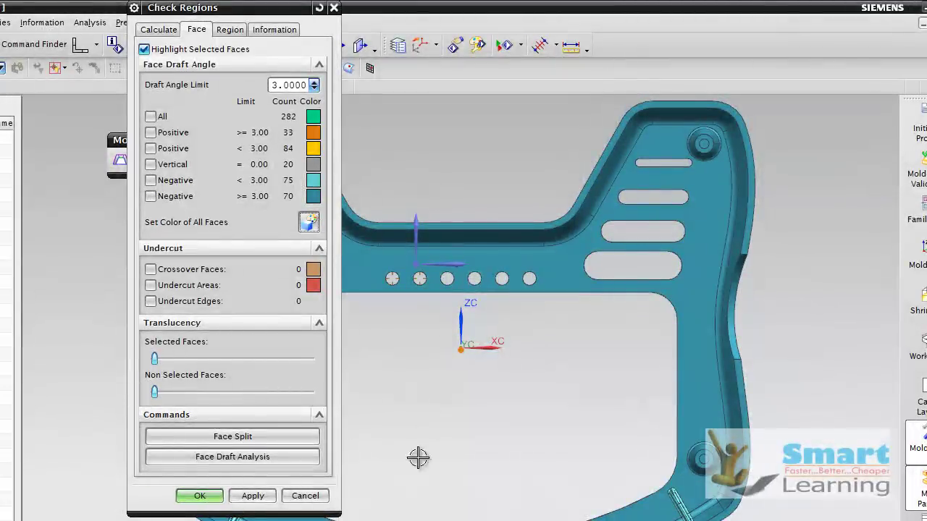
Step: Set the region colours and assign the vertical faces of the six round holes to the cavity region
left_click(234, 32)
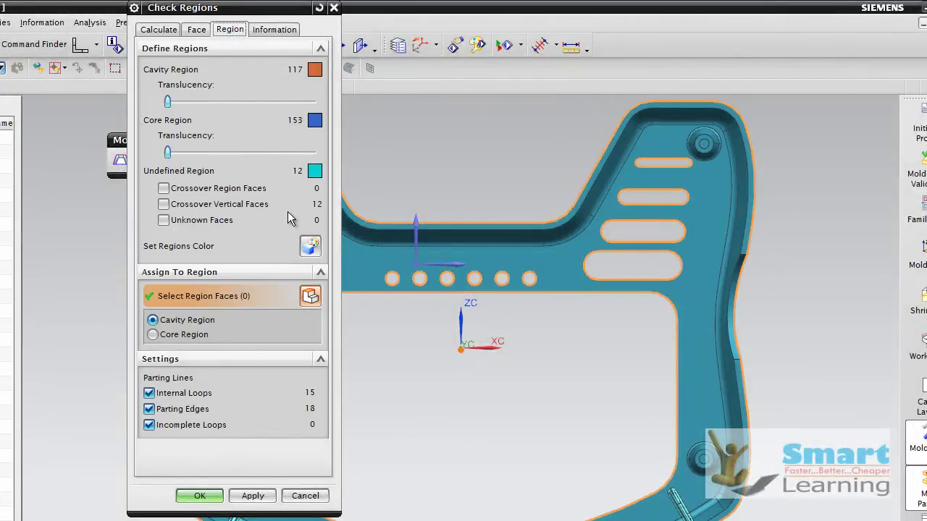
scroll(594, 423, "up", 2)
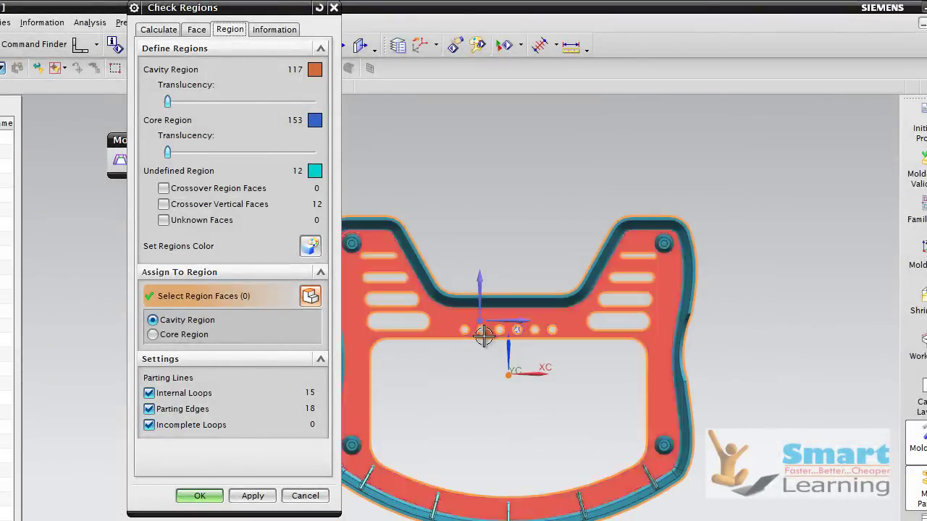
scroll(389, 306, "down", 5)
left_click_drag(378, 286, 774, 334)
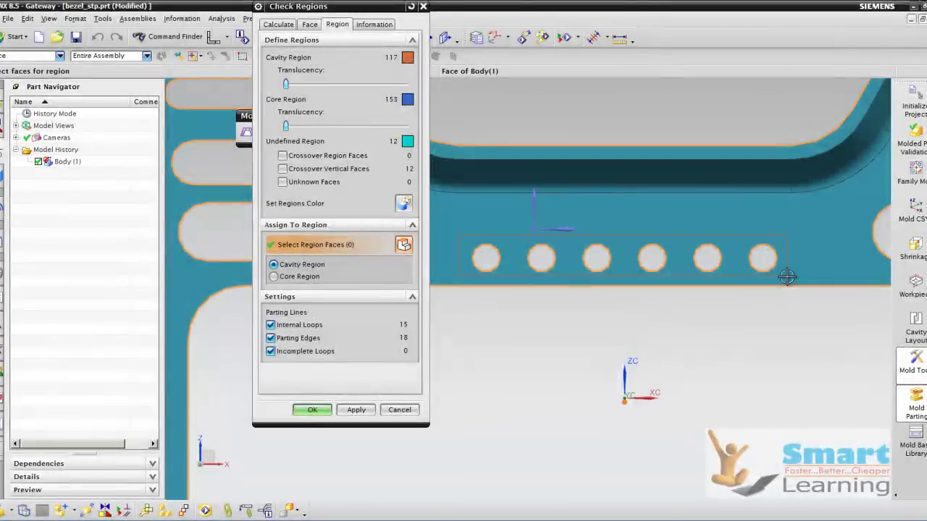
left_click_drag(786, 277, 786, 278)
scroll(703, 302, "up", 3)
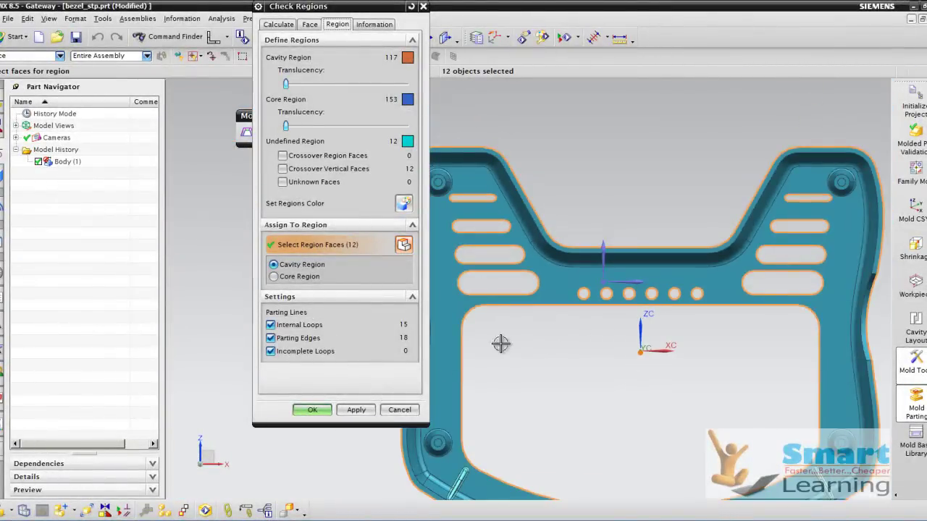
left_click(355, 410)
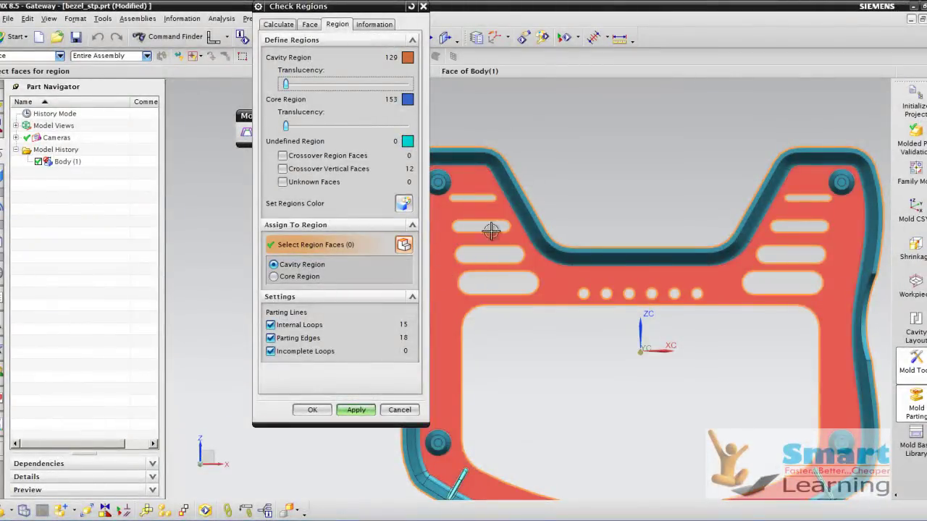
Step: Examine the face colours inside the round holes, around the slots and across the outer side of the bezel
scroll(602, 149, "up", 5)
middle_click_drag(592, 156, 543, 307)
scroll(569, 303, "down", 8)
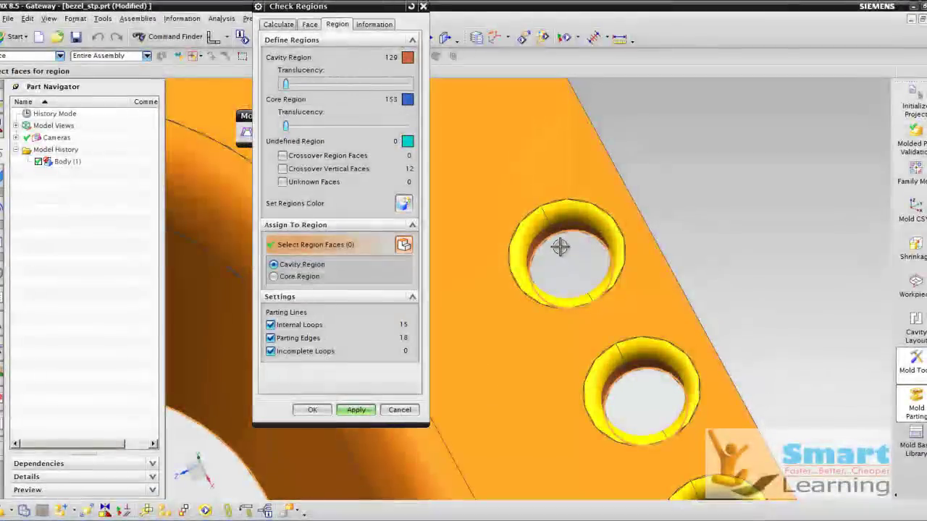
scroll(560, 249, "up", 10)
middle_click_drag(620, 269, 651, 233)
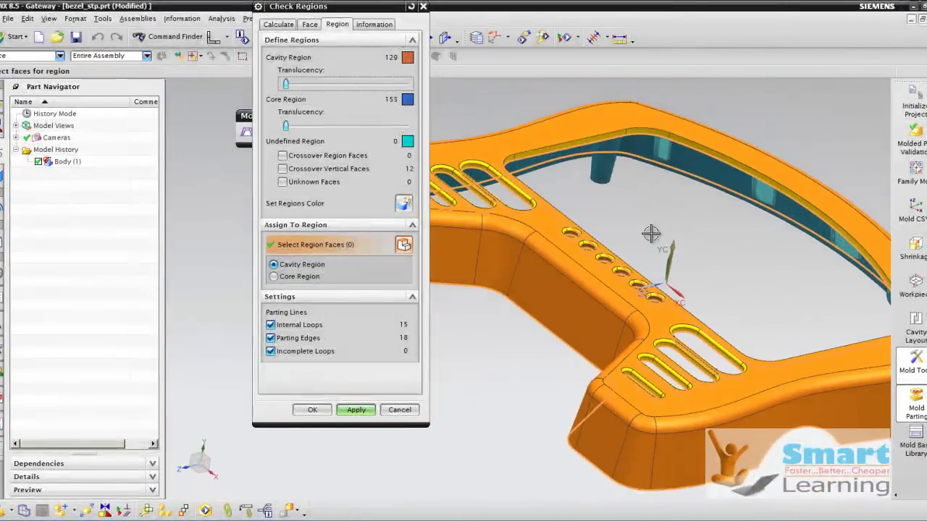
scroll(651, 233, "up", 4)
scroll(639, 300, "down", 7)
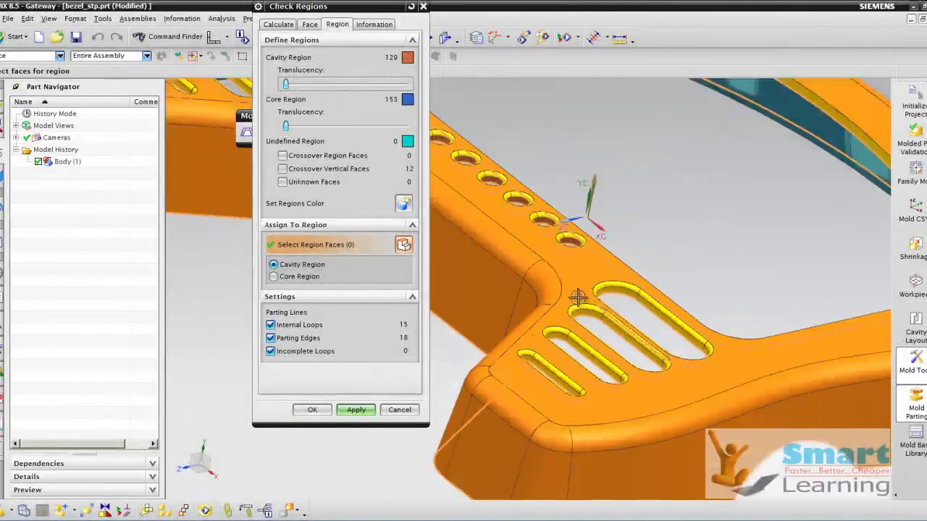
scroll(586, 293, "up", 6)
Step: Accept the region check and close the Mold Parting Tools toolbar
left_click(312, 410)
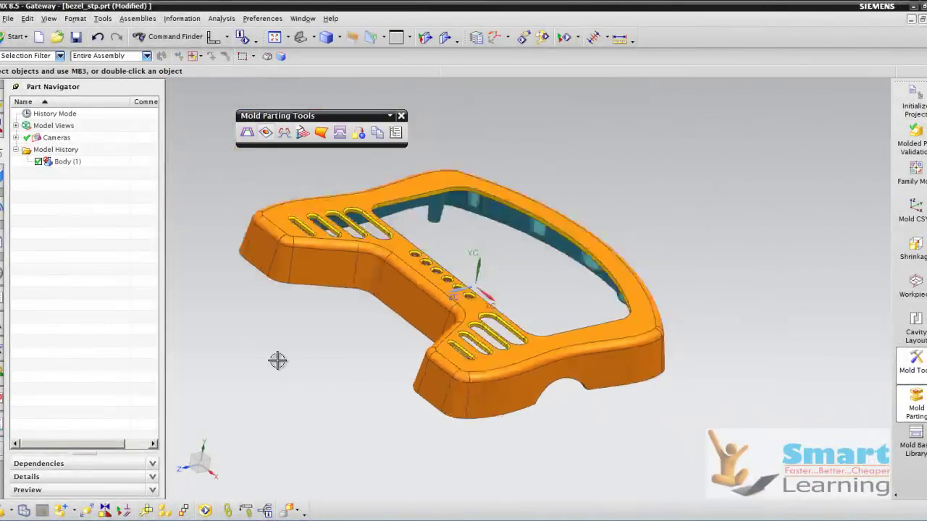
scroll(277, 360, "up", 2)
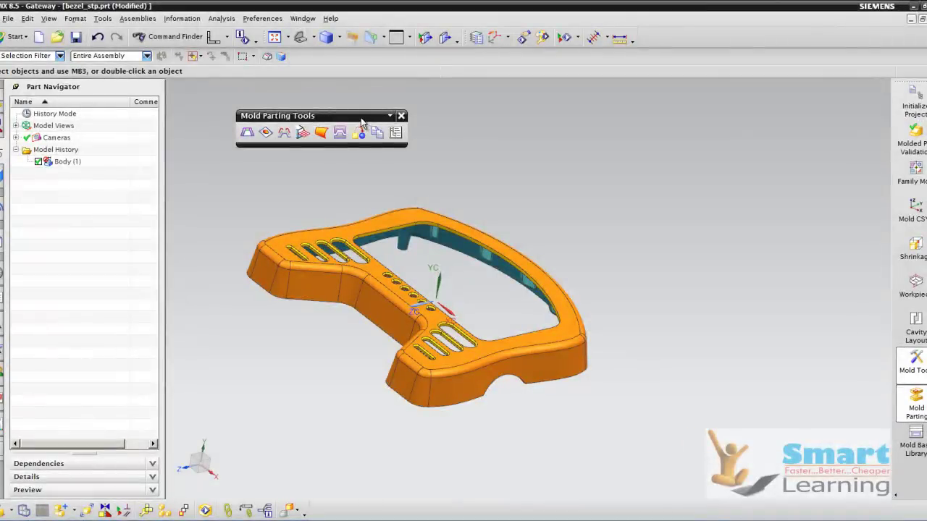
left_click_drag(390, 120, 395, 107)
left_click(406, 103)
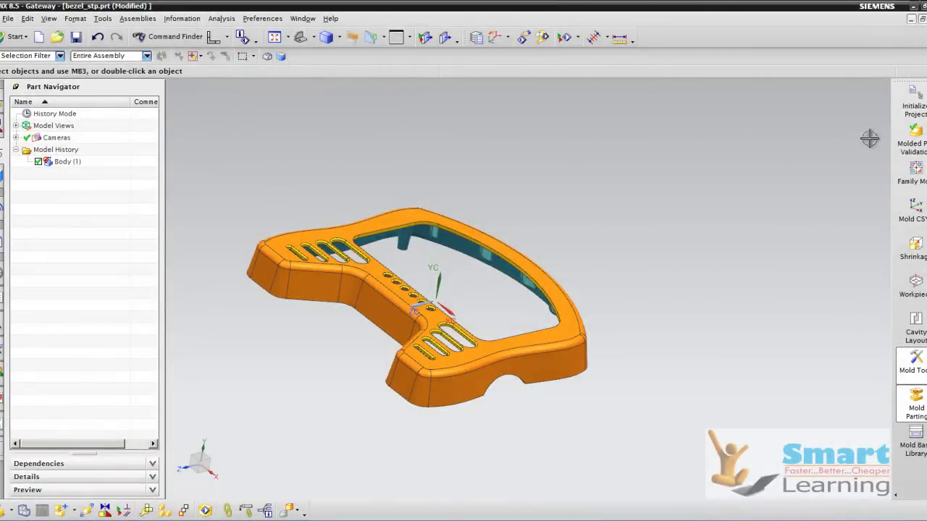
Step: Initialize the mold project for the bezel with PPO material and Millimeter project units
left_click(904, 117)
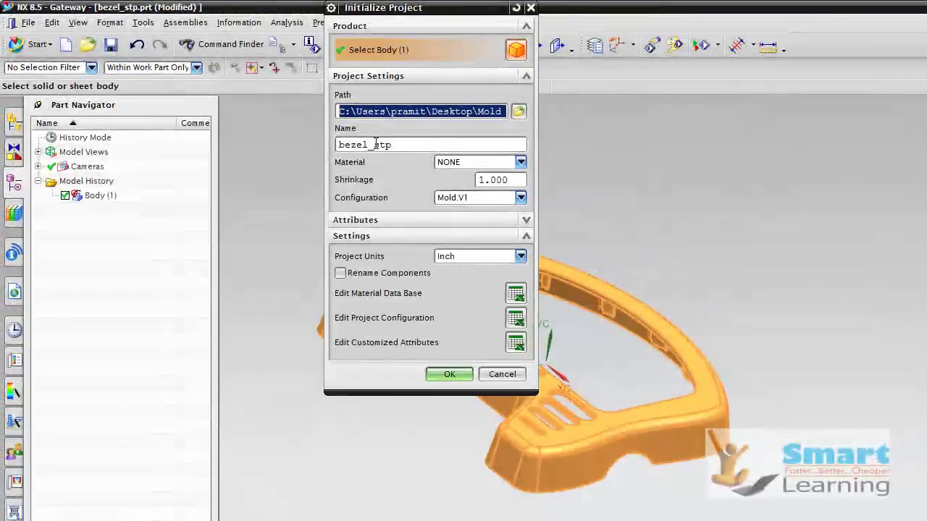
left_click(434, 162)
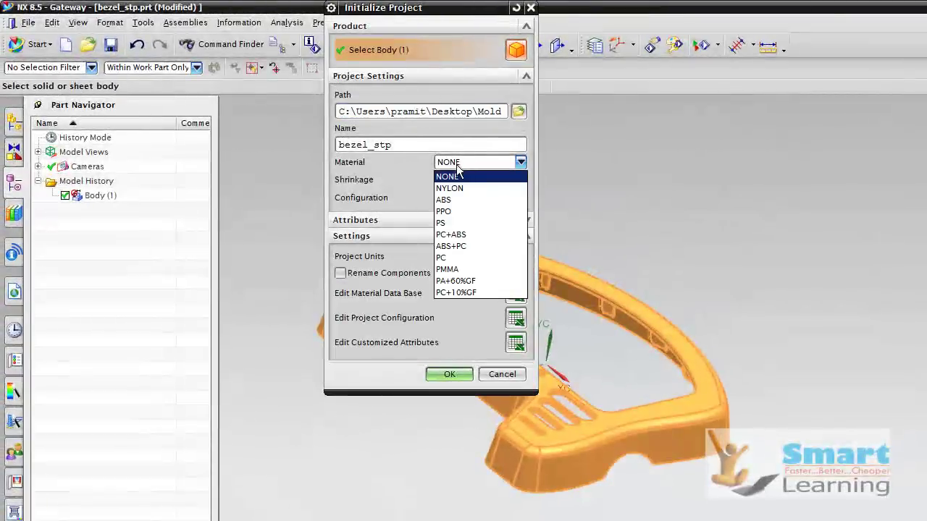
left_click(444, 210)
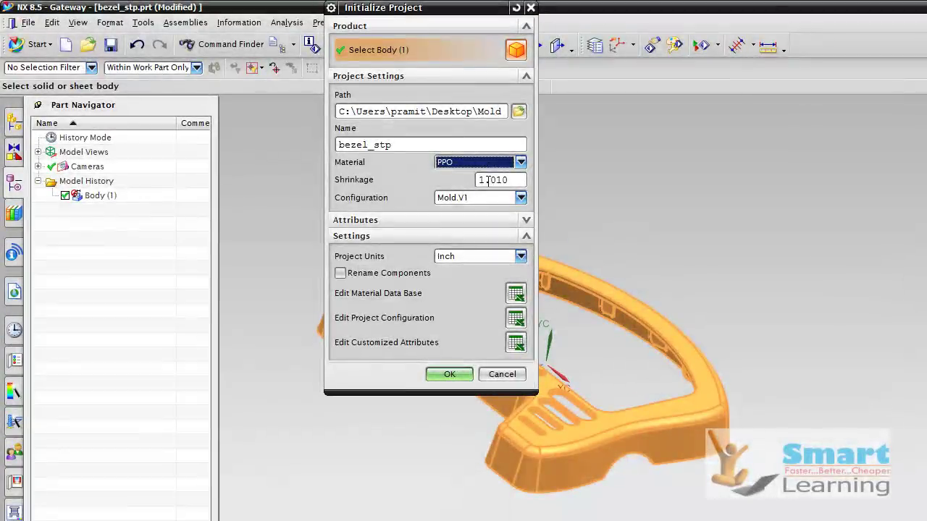
left_click(460, 256)
left_click(445, 268)
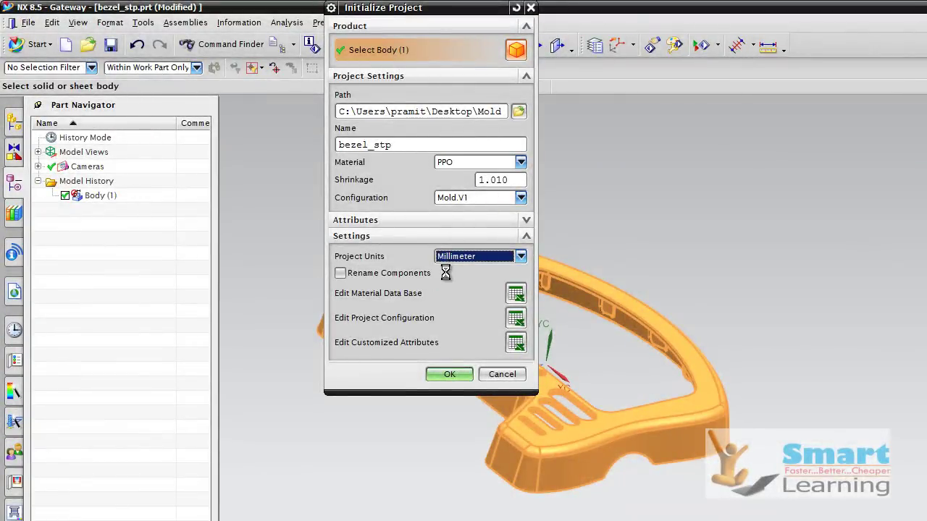
left_click(450, 375)
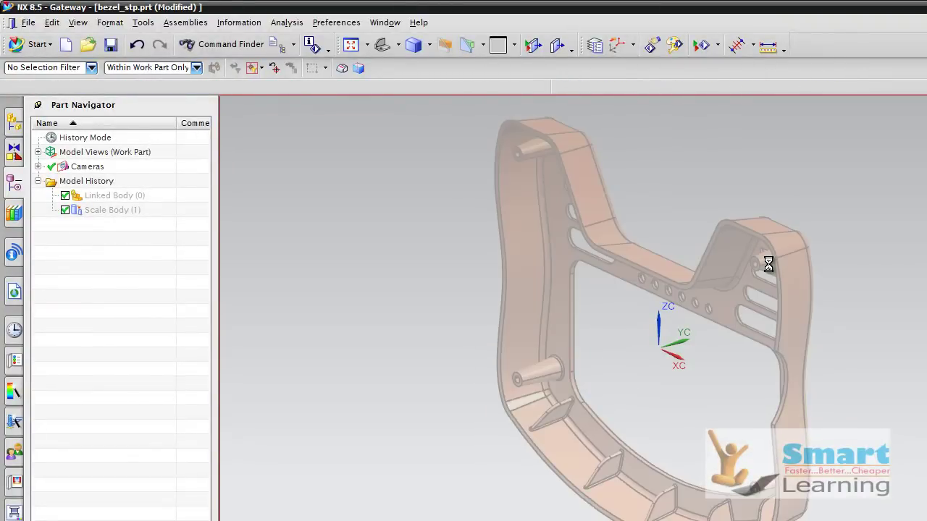
Step: Set the Mold CSYS to the product body center with the Z position locked
left_click(926, 265)
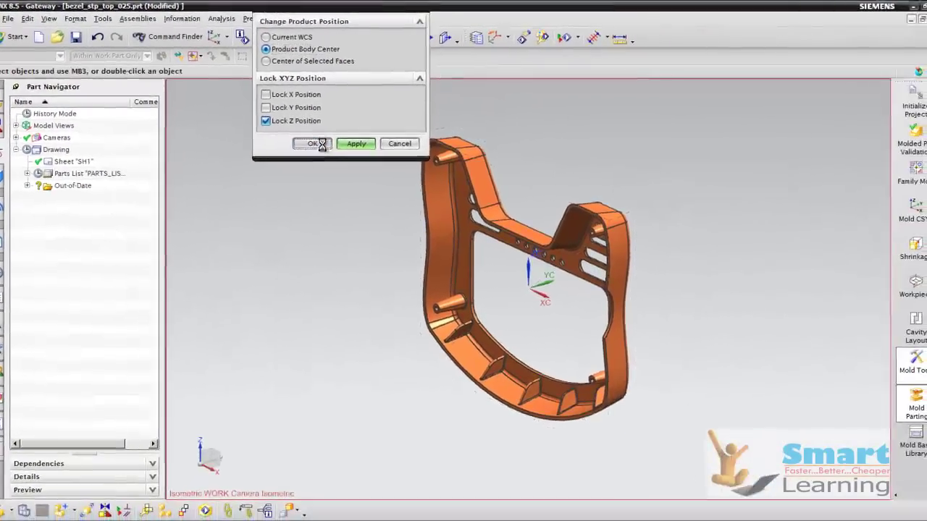
left_click(366, 158)
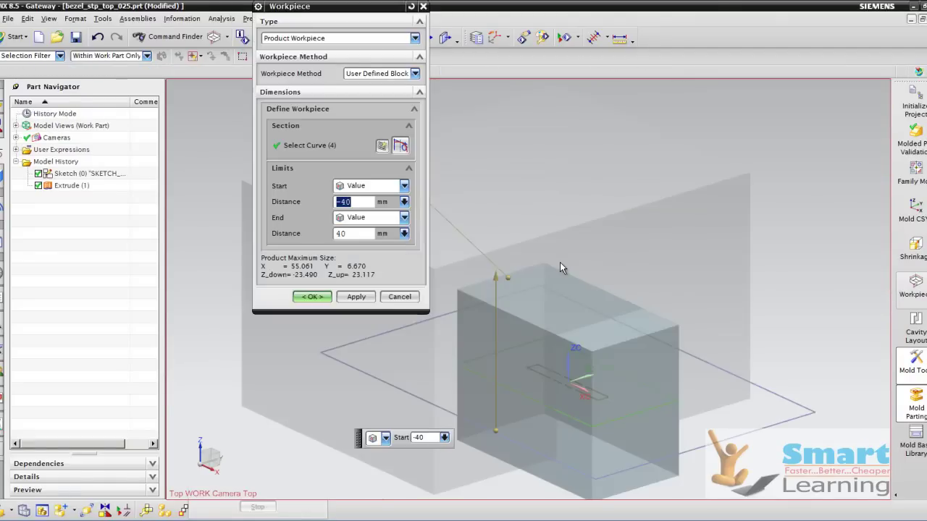
Step: Start the product workpiece, review the size and offset dimensions in its section sketch, and finish the sketch unchanged
scroll(565, 350, "down", 1)
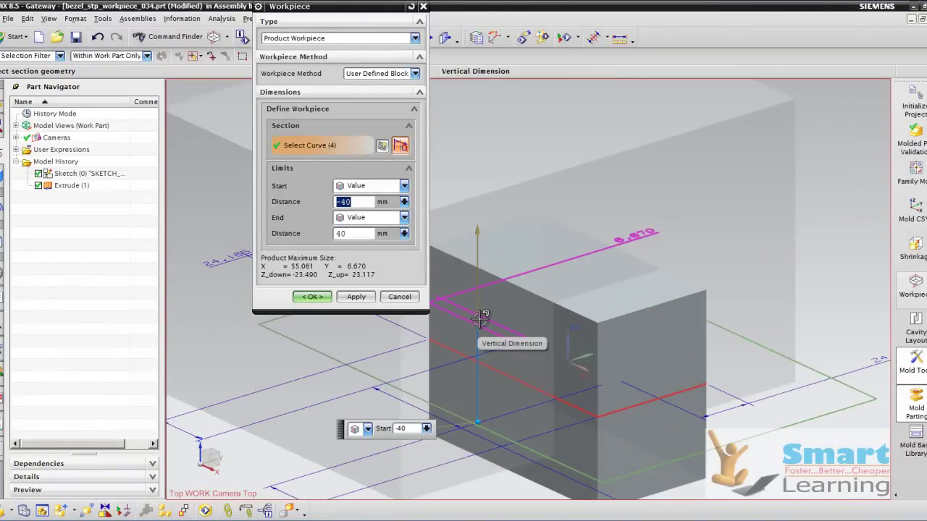
left_click(382, 146)
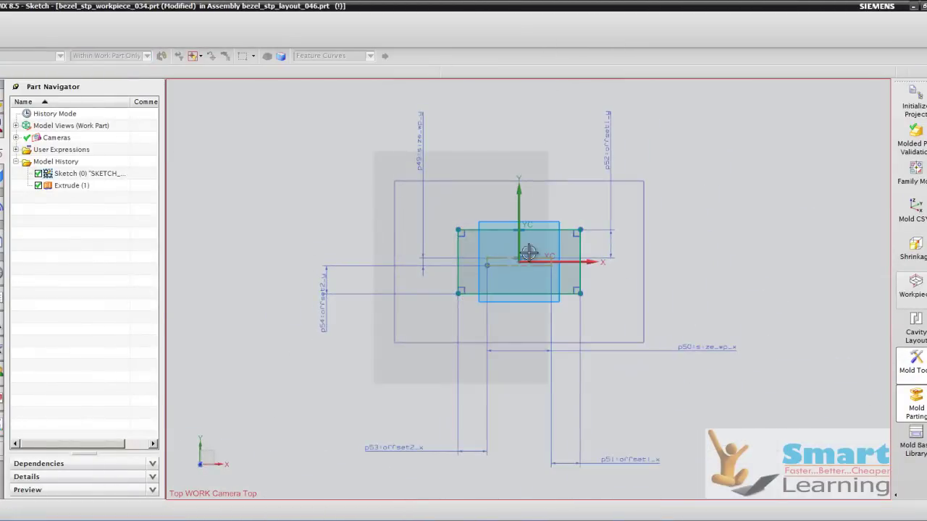
scroll(521, 255, "up", 5)
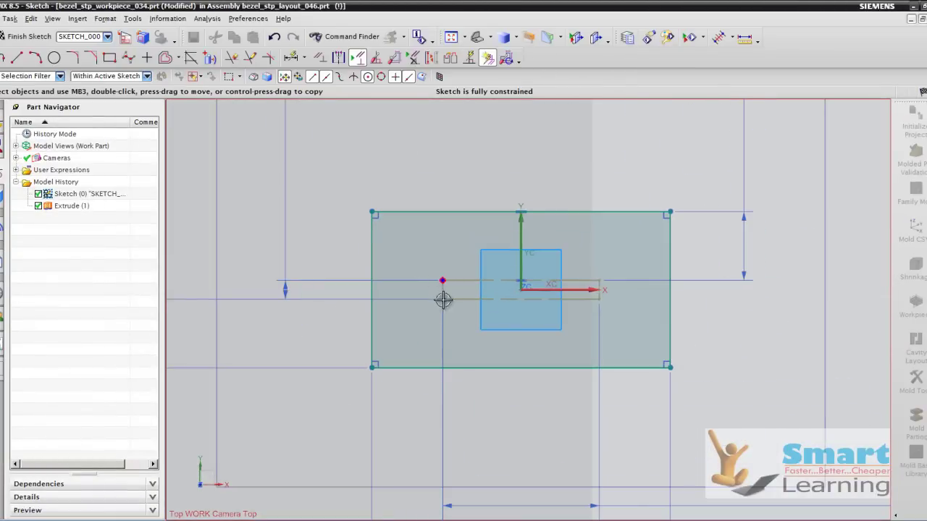
scroll(538, 265, "down", 3)
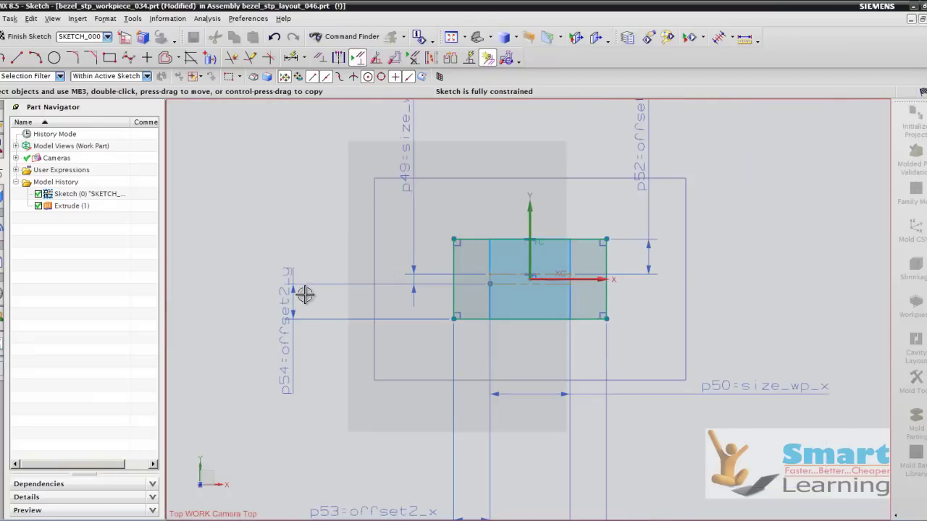
scroll(304, 293, "down", 1)
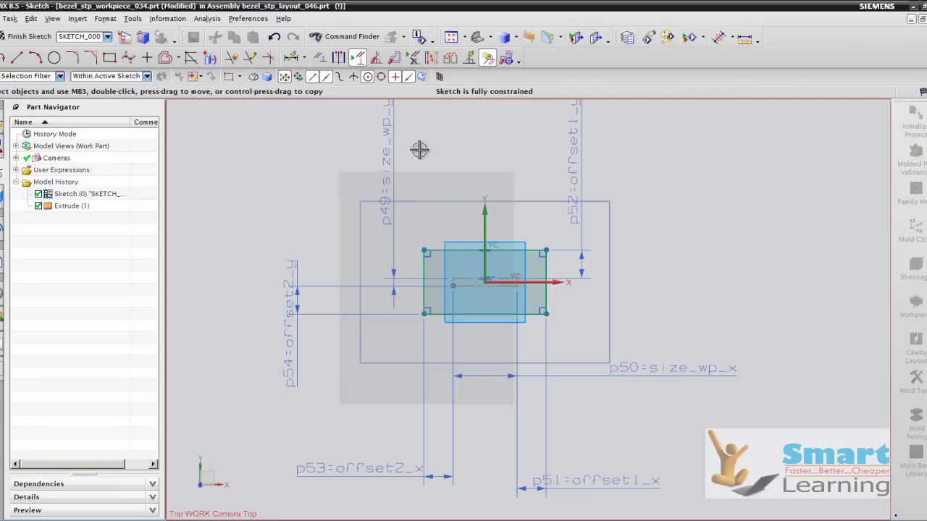
left_click(52, 40)
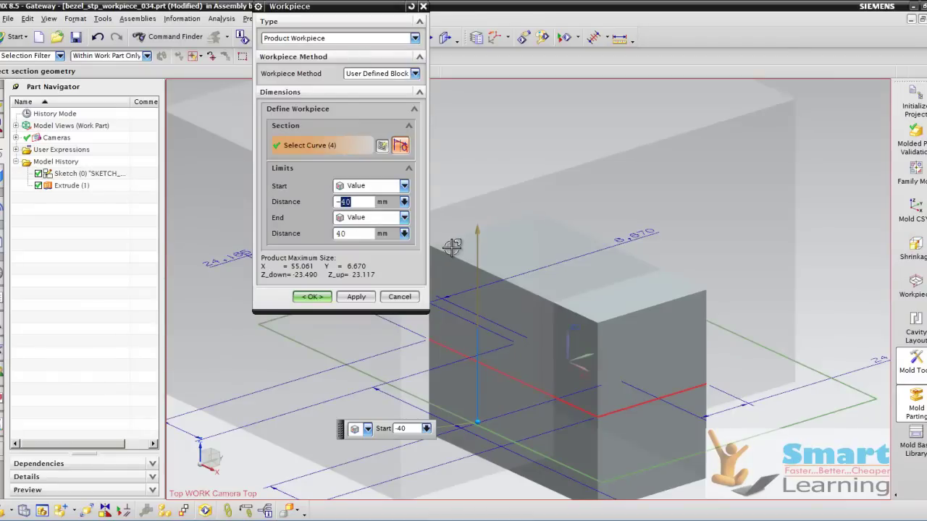
Step: Set the workpiece limits to a start distance of -35 mm and an end distance of 35 mm, and create it
left_click(352, 233)
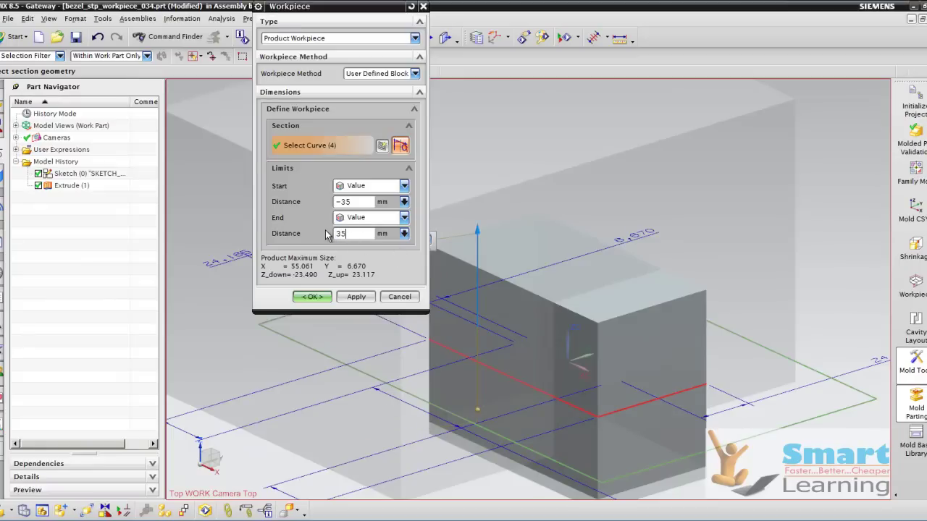
key("Return")
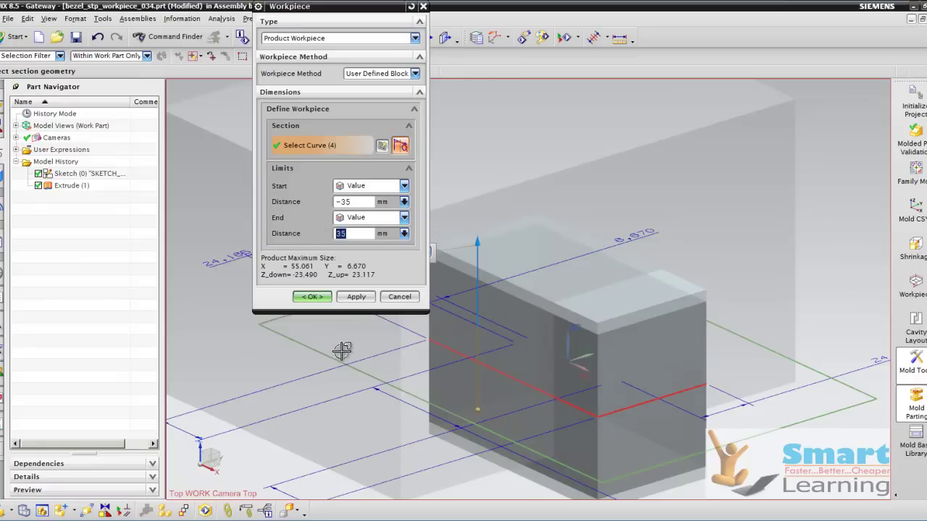
left_click(322, 302)
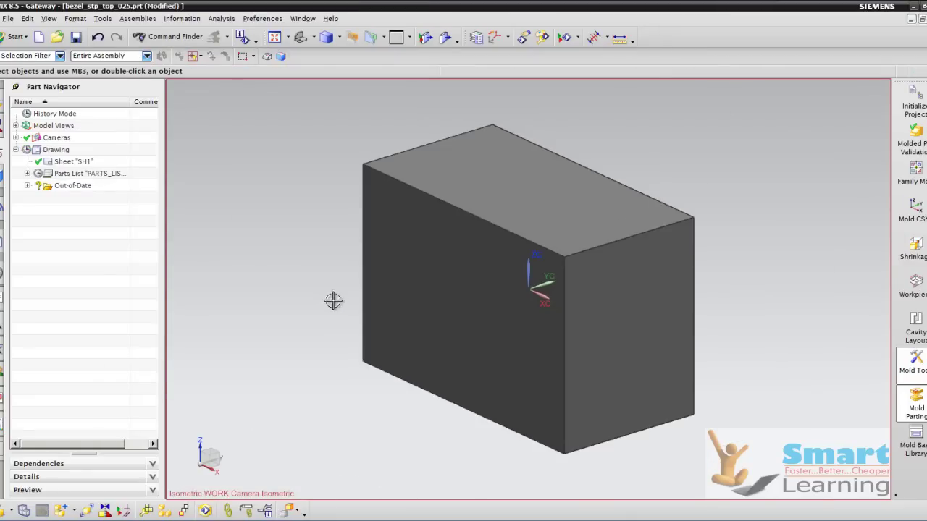
Step: Display the assembly as Static Wireframe and inspect the bezel's position inside the workpiece block
left_click(339, 36)
left_click(341, 110)
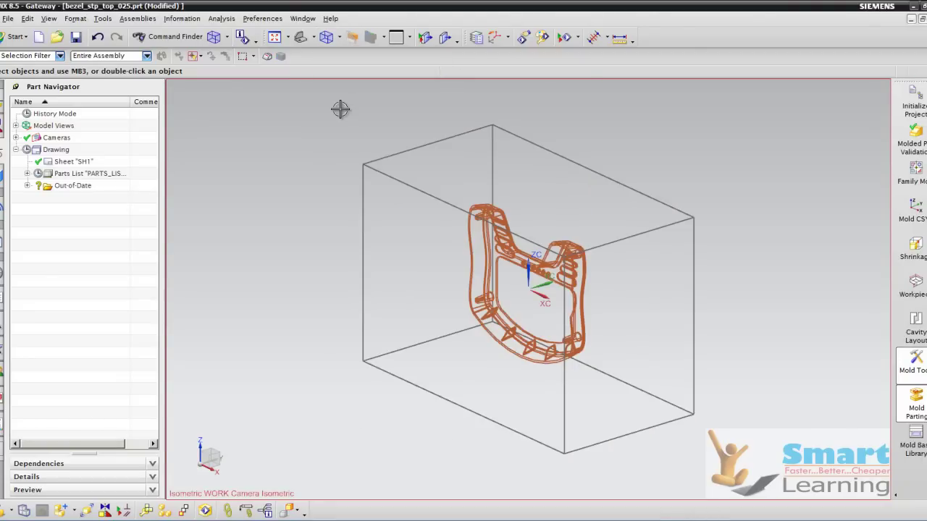
middle_click_drag(408, 205, 456, 200)
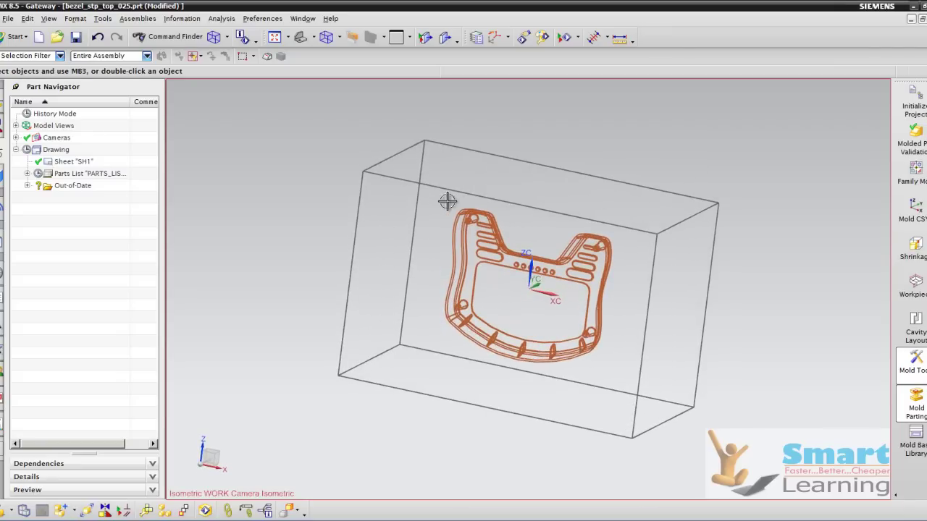
scroll(579, 246, "up", 1)
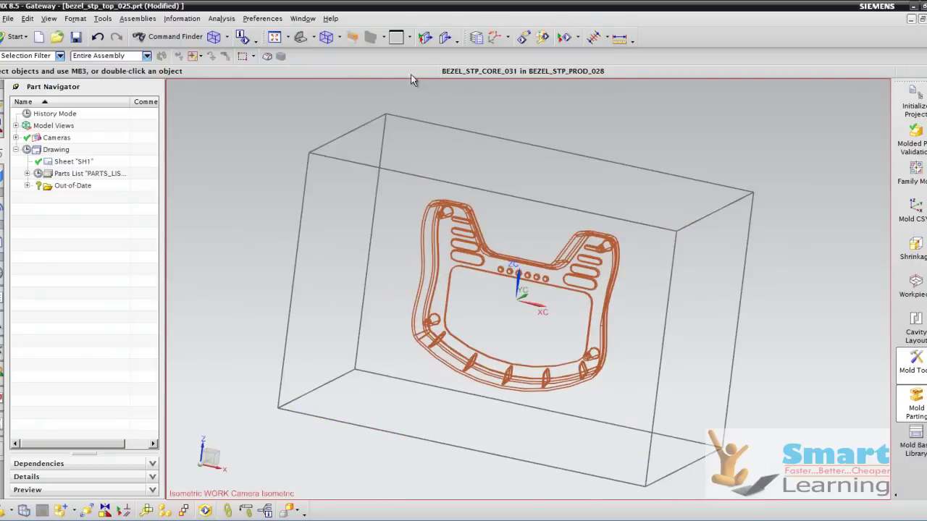
Step: Display the assembly in the Studio rendering style and inspect the bezel inside the workpiece block
left_click(340, 39)
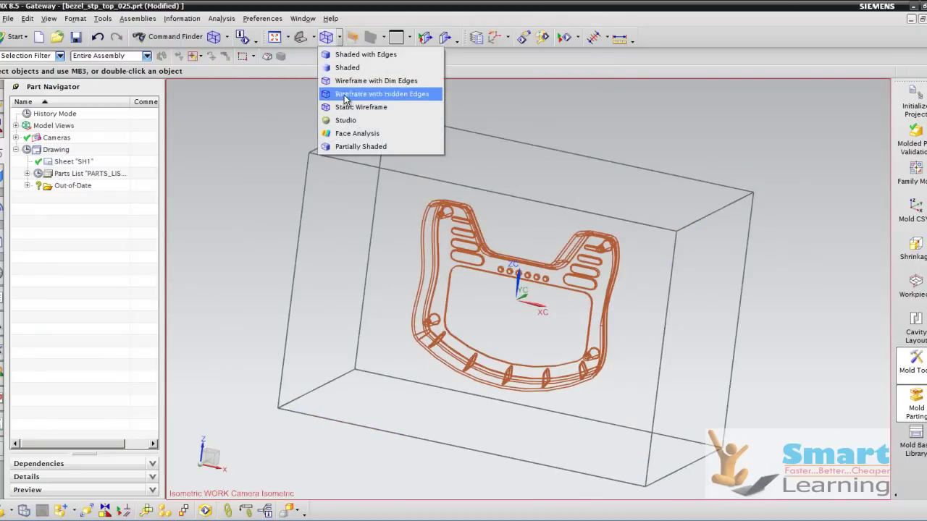
left_click(351, 120)
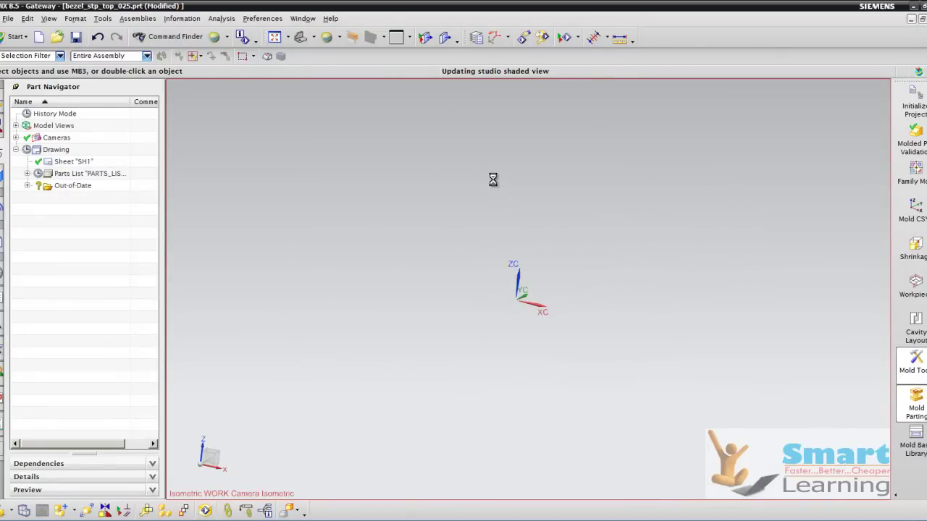
middle_click_drag(493, 179, 428, 249)
scroll(429, 242, "down", 1)
scroll(493, 301, "up", 1)
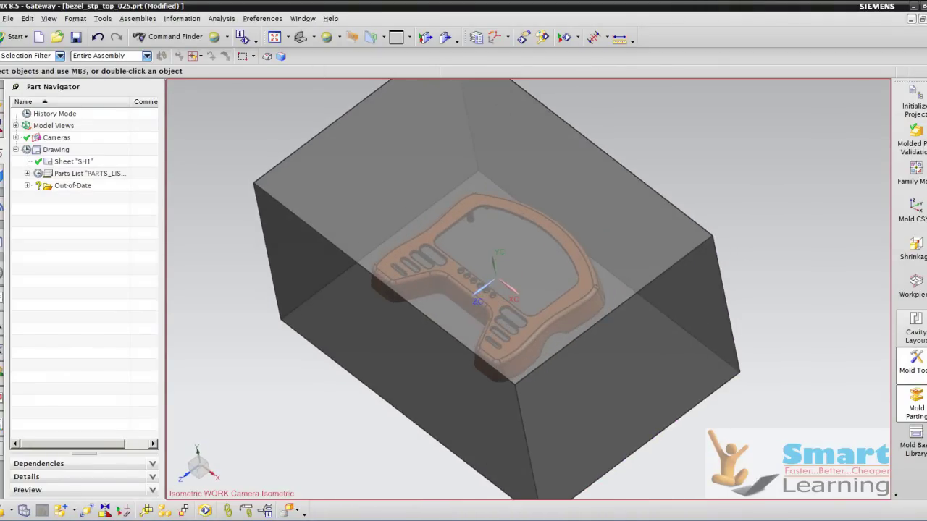
Step: Enter Mold Parting and create Edge Patch surfaces on all loops of the bezel, using the Body loop type
left_click(918, 407)
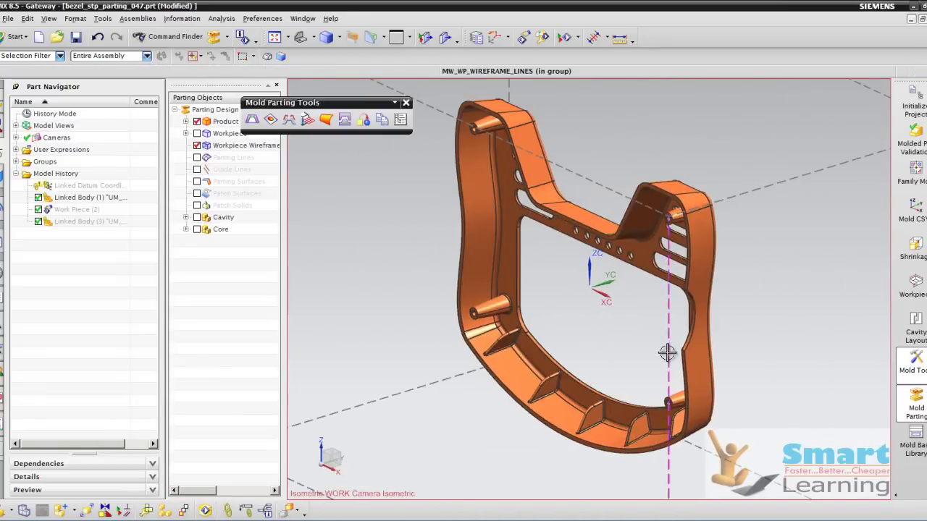
middle_click_drag(654, 328, 586, 348)
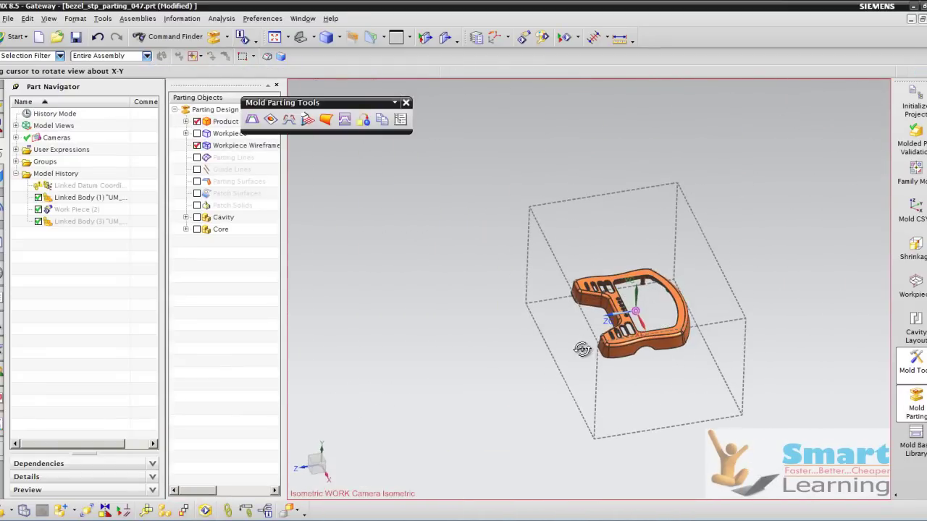
left_click(258, 121)
scroll(482, 257, "up", 5)
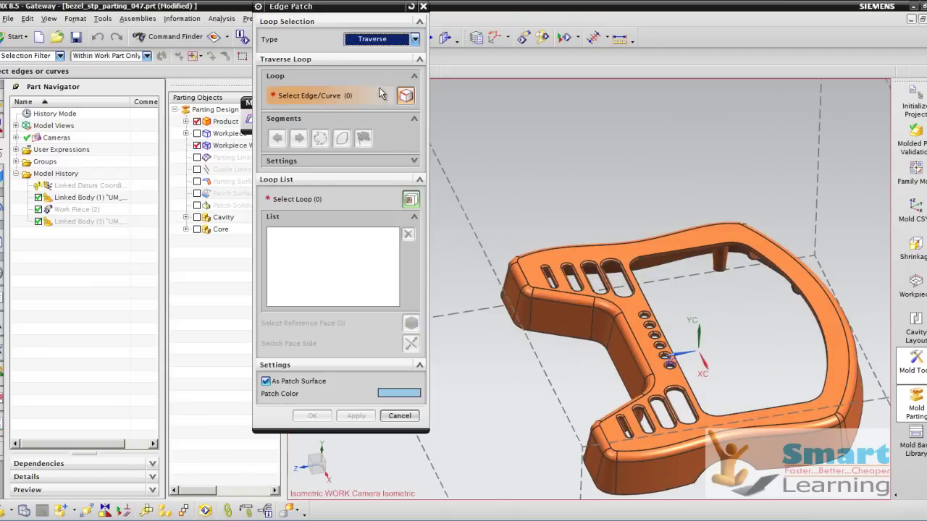
left_click(415, 39)
left_click(440, 60)
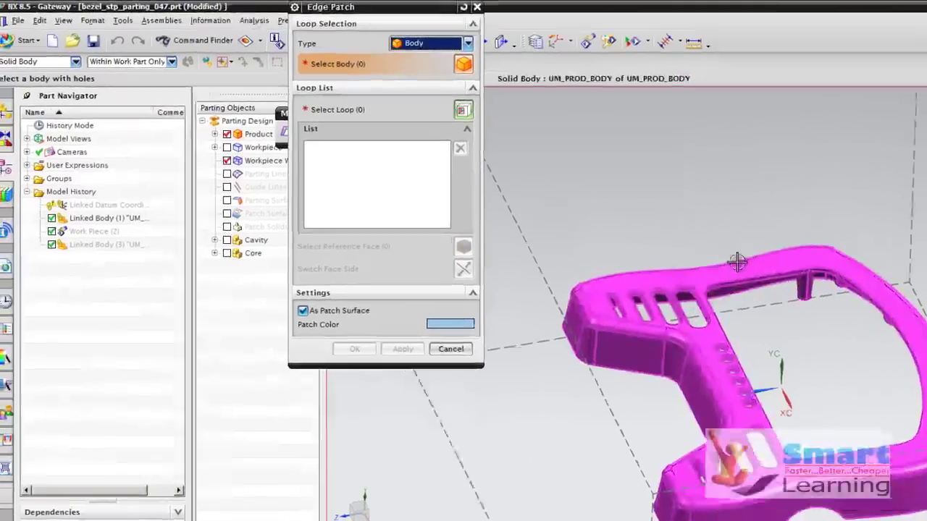
left_click(727, 258)
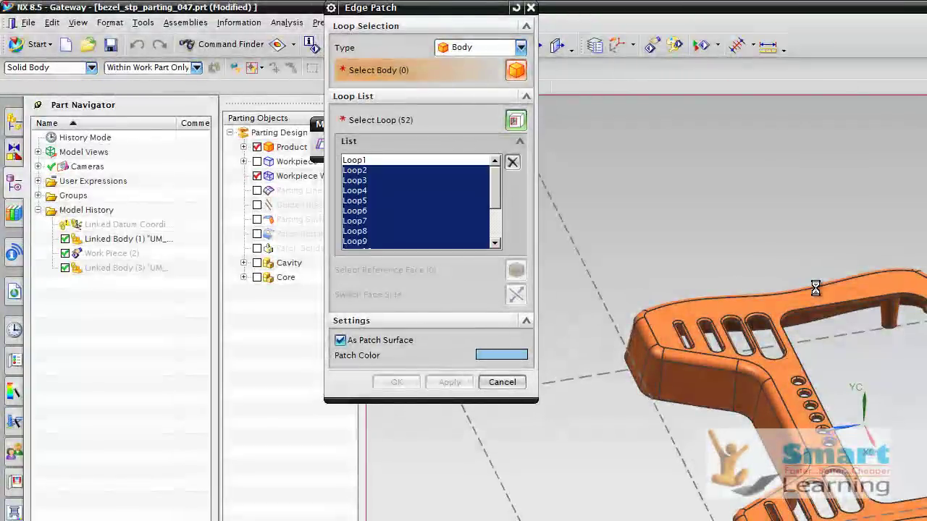
left_click(463, 382)
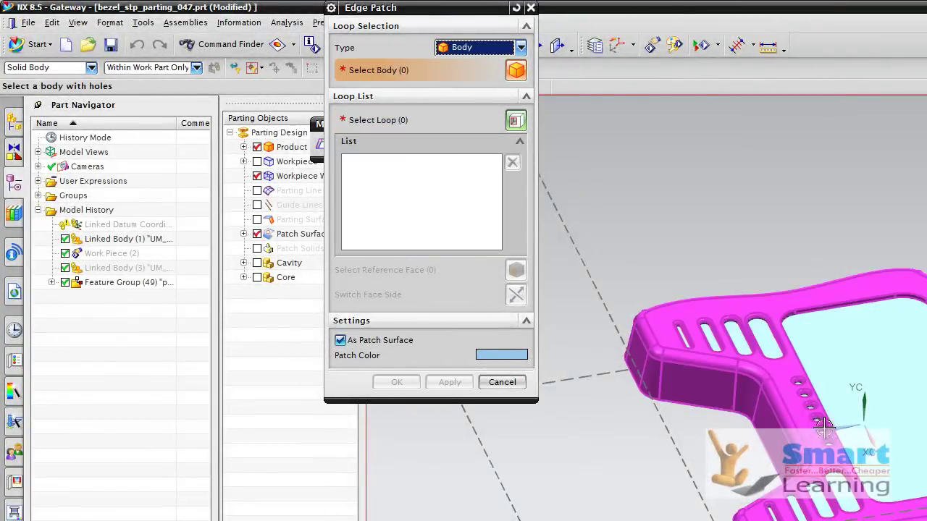
Step: Inspect the patch surfaces over the bezel's display opening, slots and small holes, and close Edge Patch
scroll(833, 437, "up", 5)
scroll(833, 436, "down", 4)
middle_click_drag(807, 387, 836, 437)
middle_click_drag(603, 438, 588, 425)
left_click(270, 382)
scroll(244, 379, "down", 3)
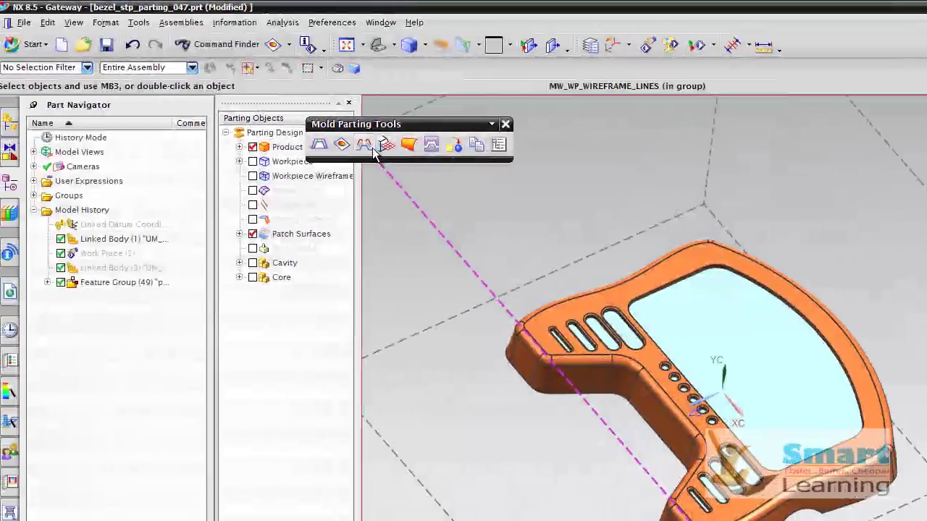
Step: Define the cavity and core regions with Create Regions and Create Parting Lines enabled
left_click(222, 144)
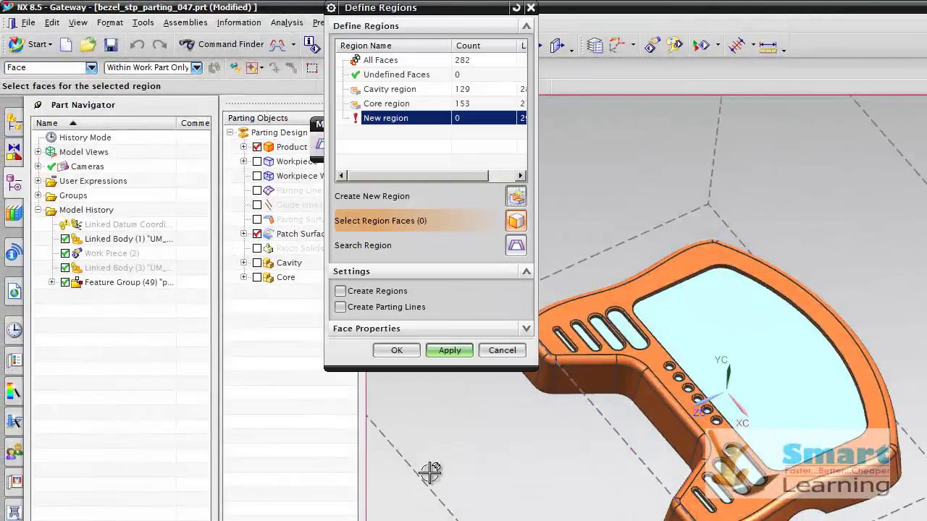
left_click(370, 293)
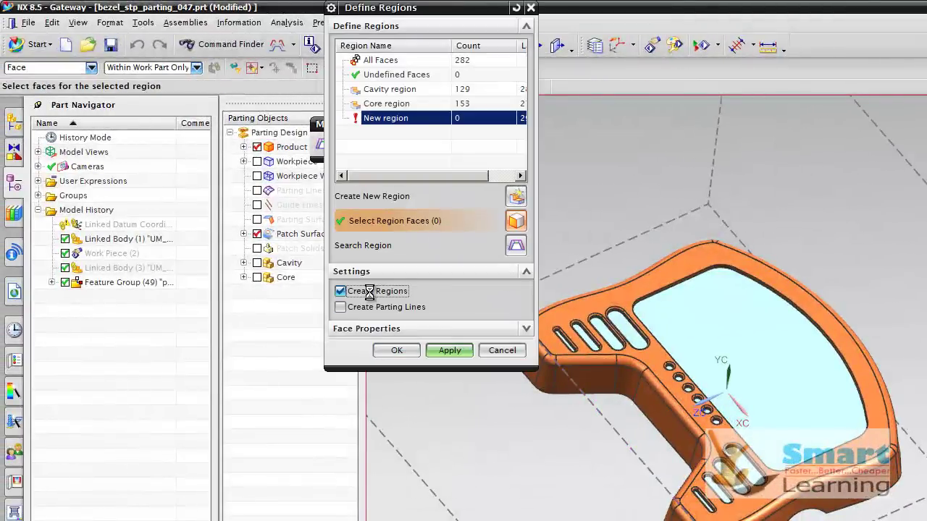
left_click(366, 308)
left_click(442, 348)
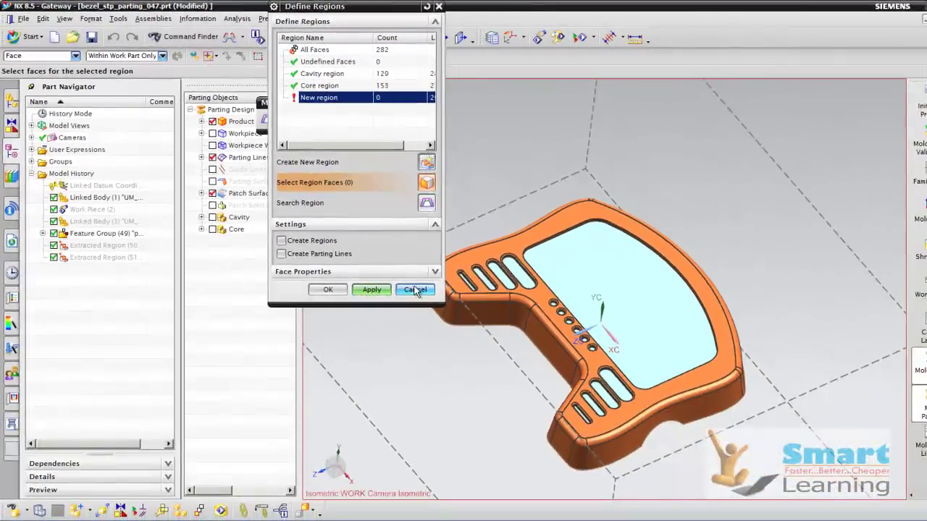
left_click(414, 290)
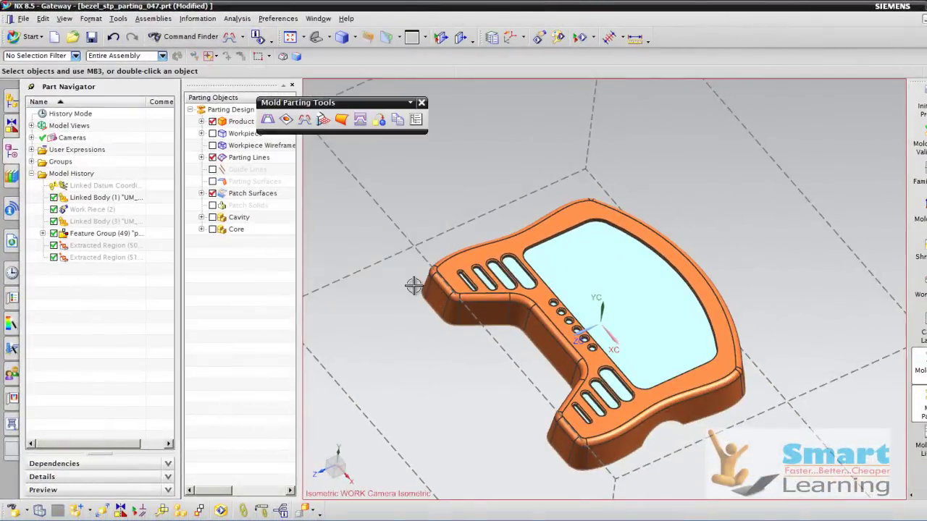
Step: Start Design Parting Surface for Segment 1 and choose the Extrude method
left_click(323, 119)
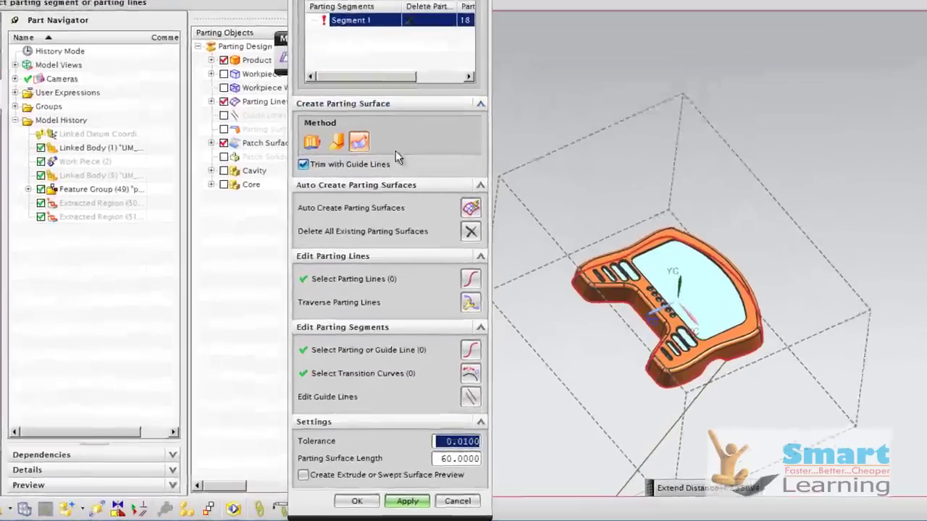
scroll(633, 300, "up", 4)
scroll(645, 289, "down", 3)
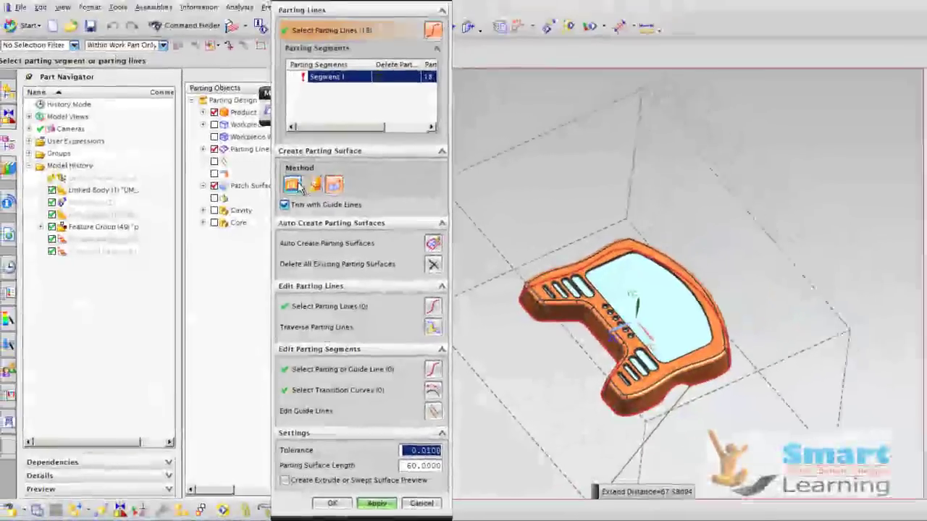
left_click(296, 186)
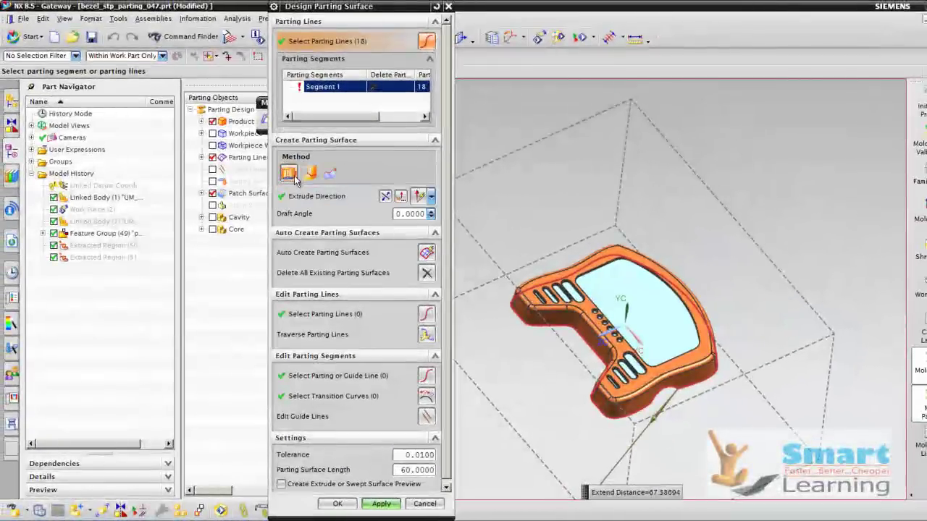
scroll(537, 332, "up", 2)
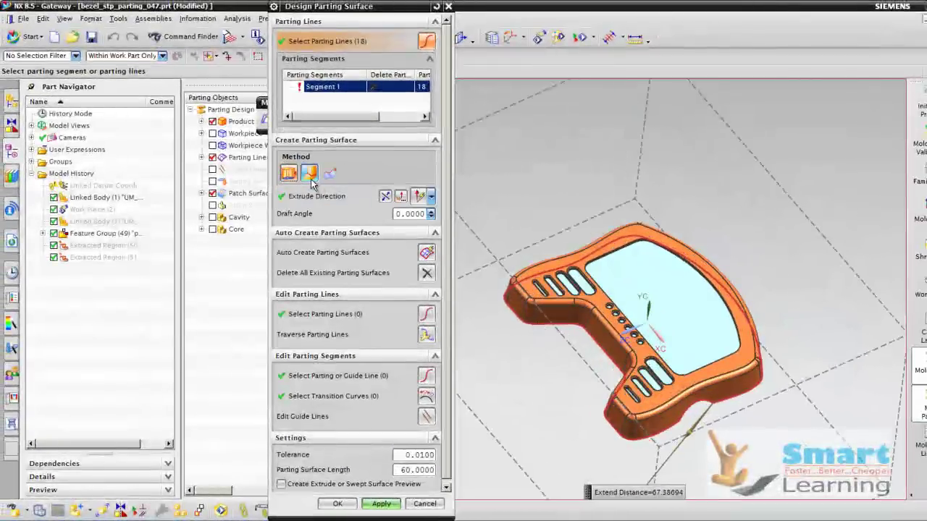
scroll(406, 418, "down", 2)
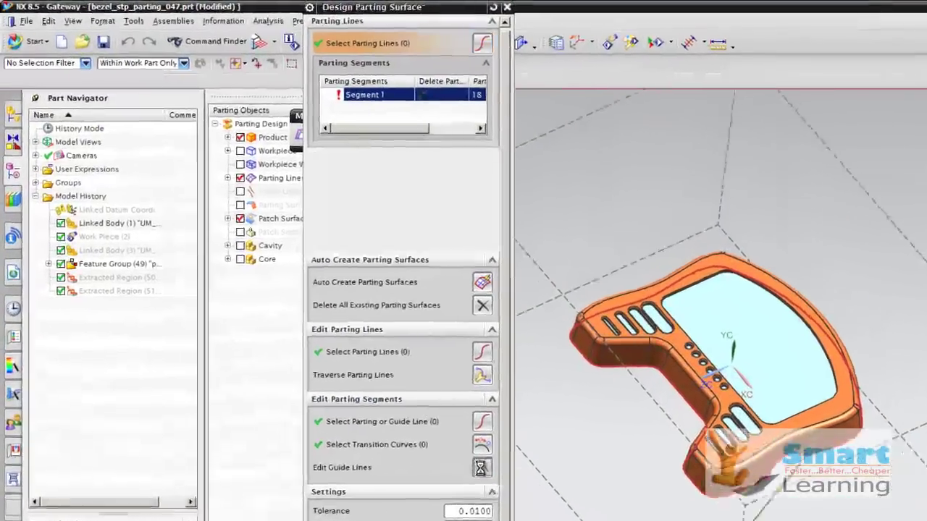
Step: Add a 300 mm guide line at one end of the straight edge on the bezel's ear, directed along the Z-axis
left_click(426, 414)
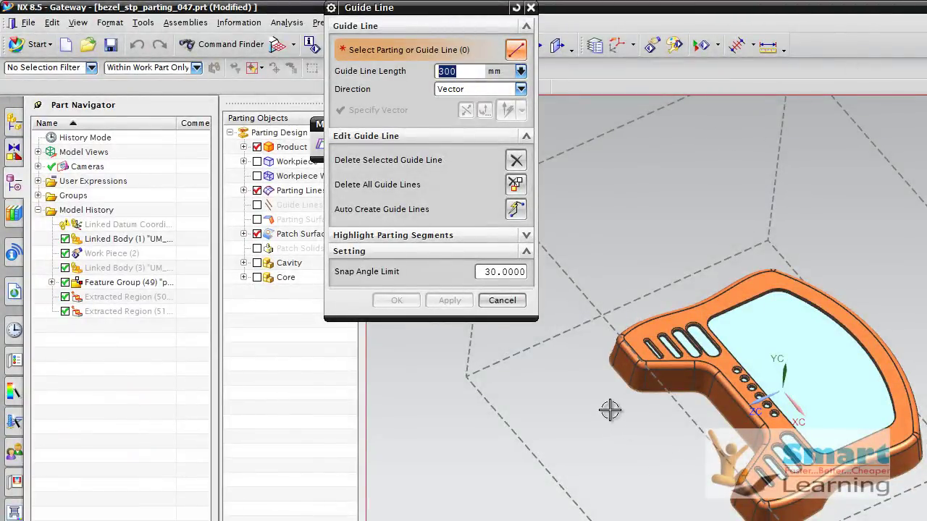
scroll(605, 414, "up", 8)
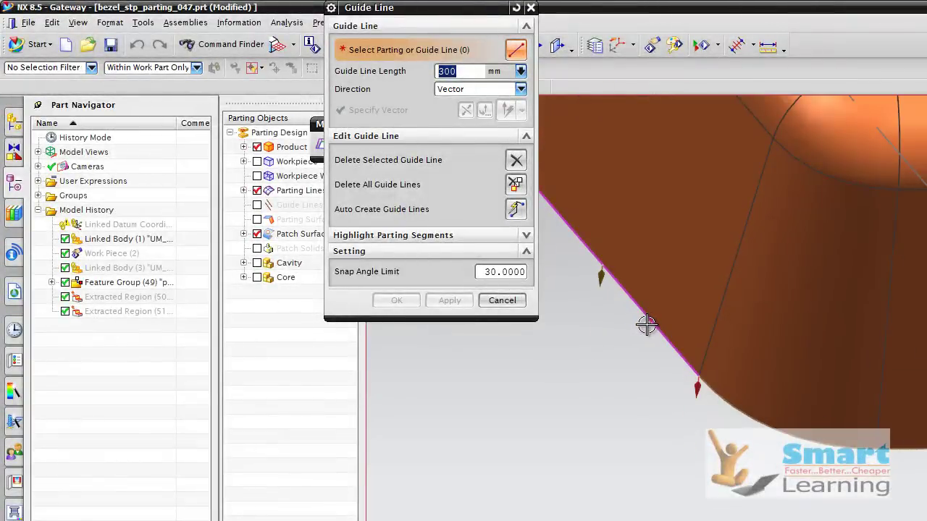
left_click(651, 325)
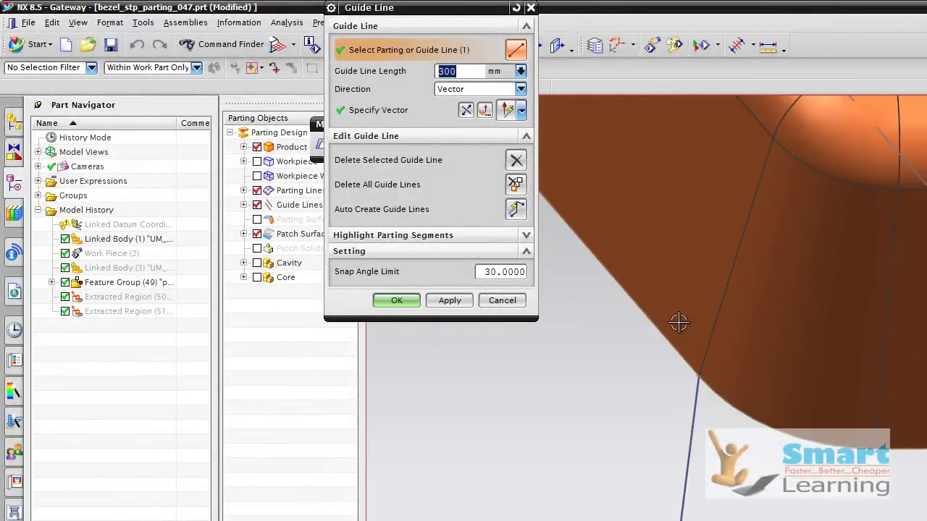
scroll(676, 325, "down", 3)
left_click(390, 107)
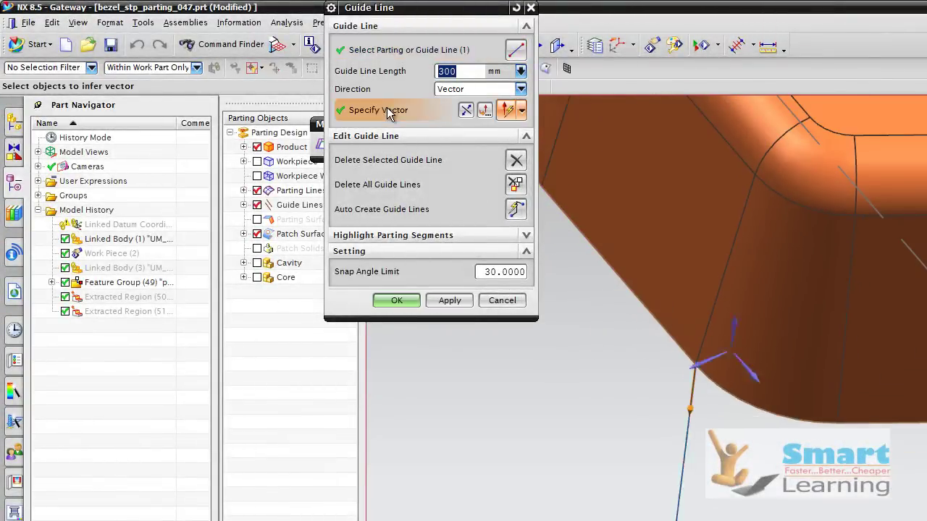
left_click(713, 359)
scroll(744, 385, "down", 5)
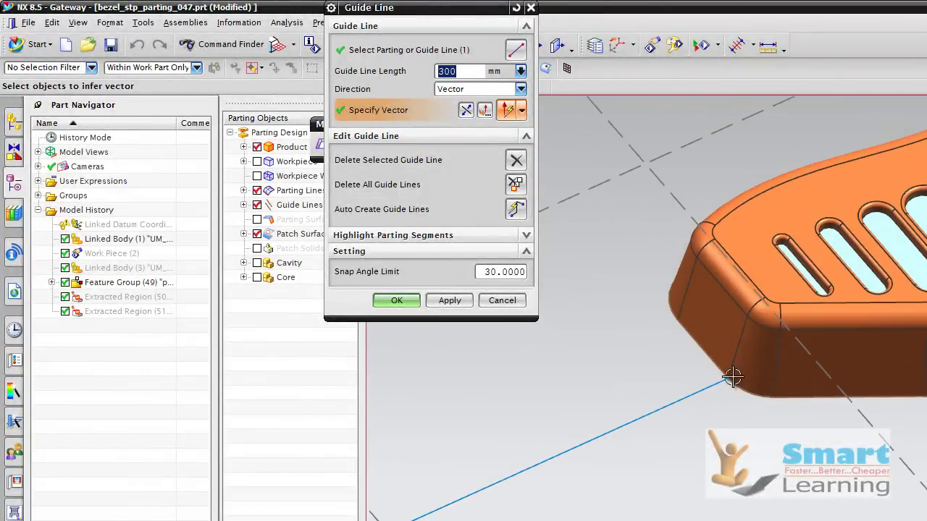
Step: Add a second 300 mm guide line at the opposite end of the same ear edge, also along the Z-axis
left_click(403, 54)
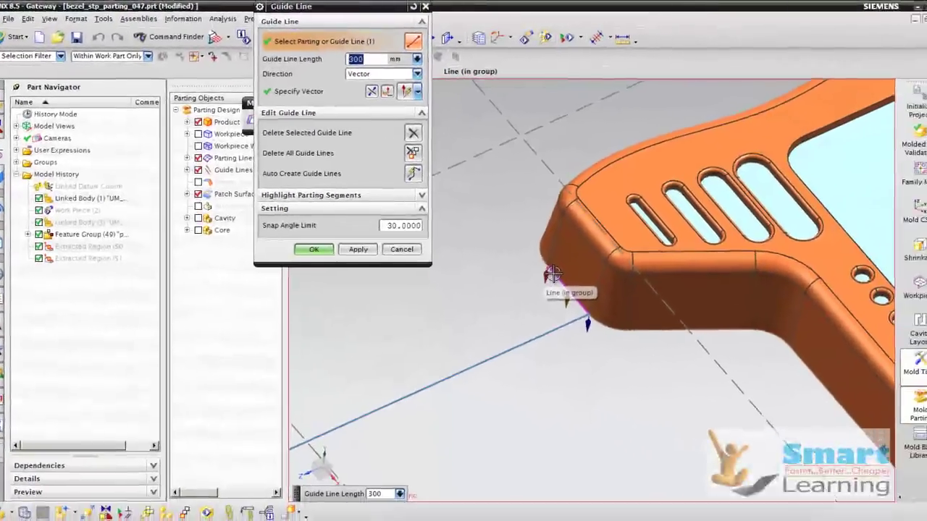
left_click(681, 329)
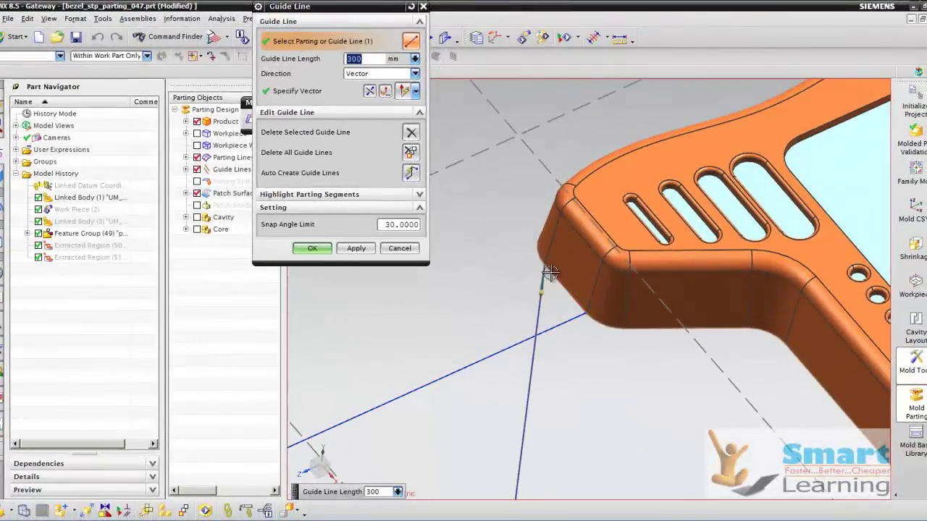
left_click(322, 92)
left_click(569, 319)
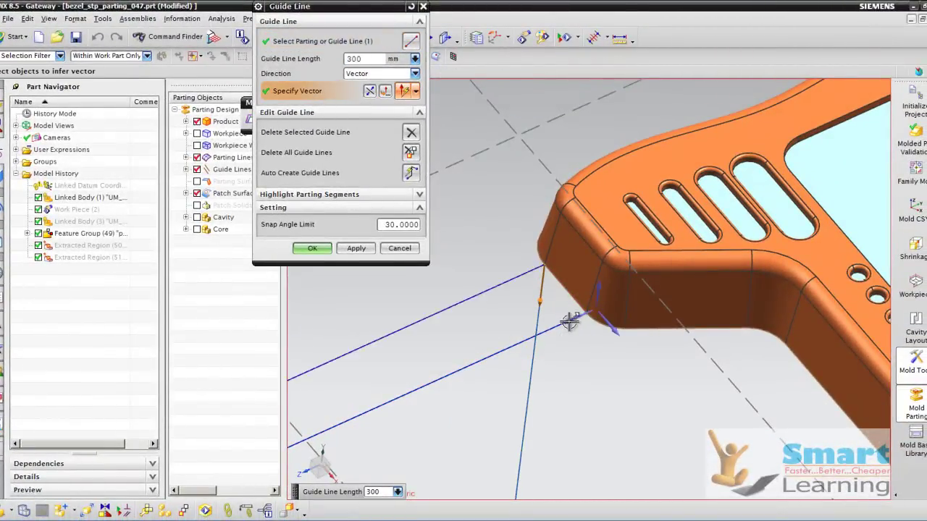
Step: Add a third 300 mm guide line at the far end of the ear's rounded corner edge, directed along the Z-axis
left_click(312, 43)
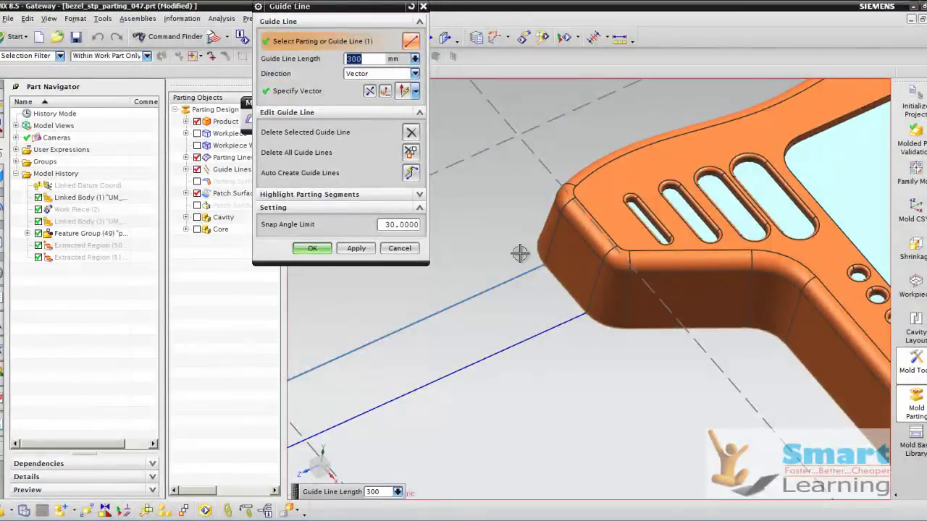
middle_click_drag(536, 284, 526, 241)
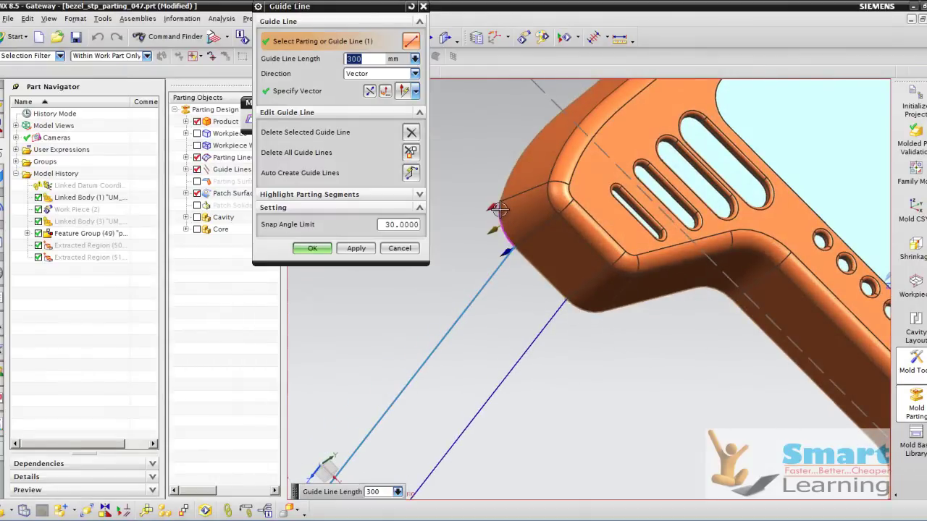
left_click(316, 91)
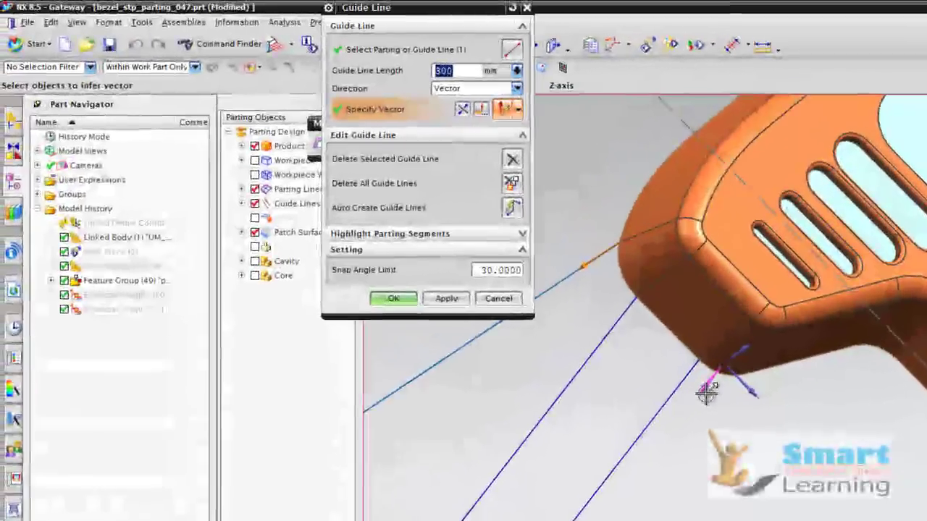
left_click(609, 344)
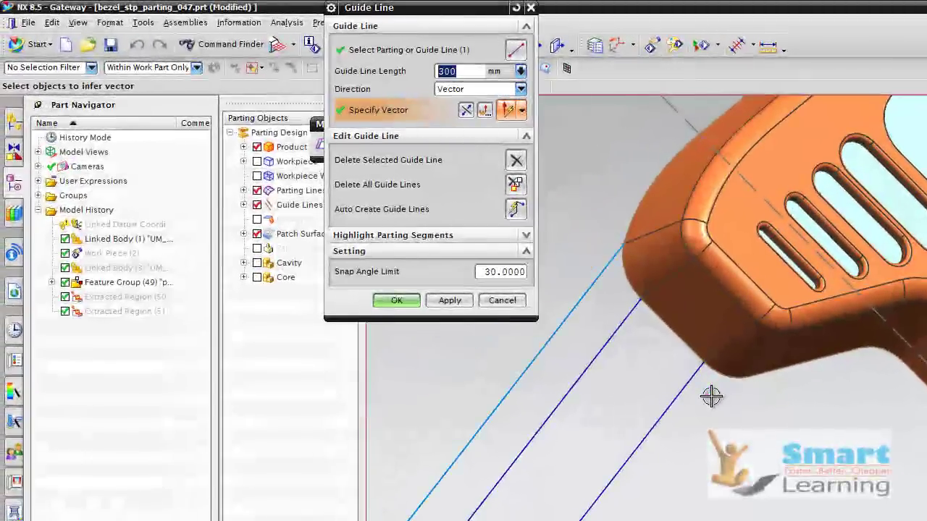
Step: Redirect the third guide line along the reversed X-axis so it points outward through the workpiece side
left_click(373, 111)
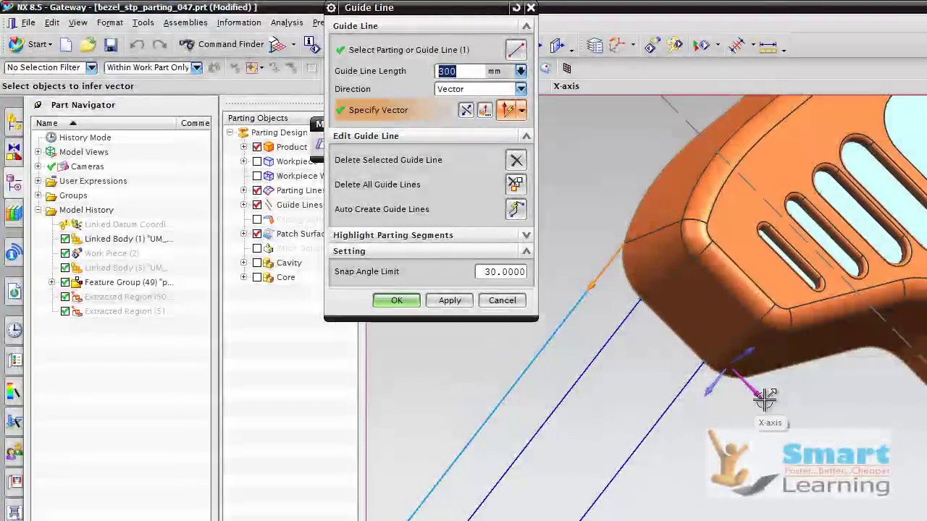
left_click(765, 397)
left_click(470, 115)
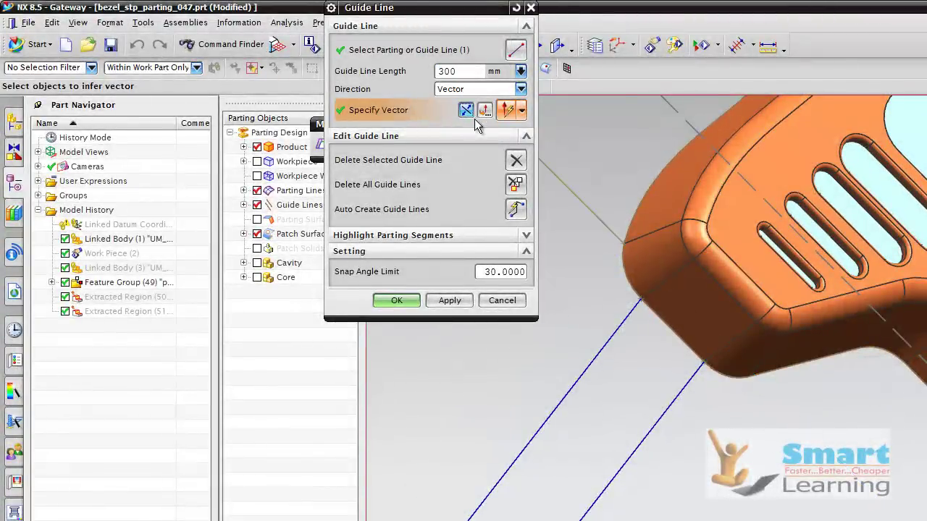
scroll(785, 469, "down", 5)
scroll(785, 469, "up", 3)
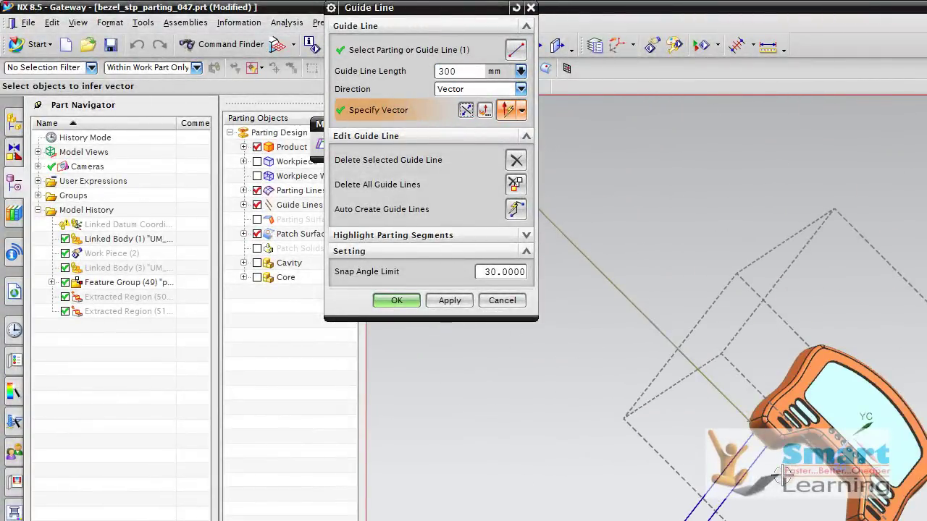
scroll(785, 470, "down", 3)
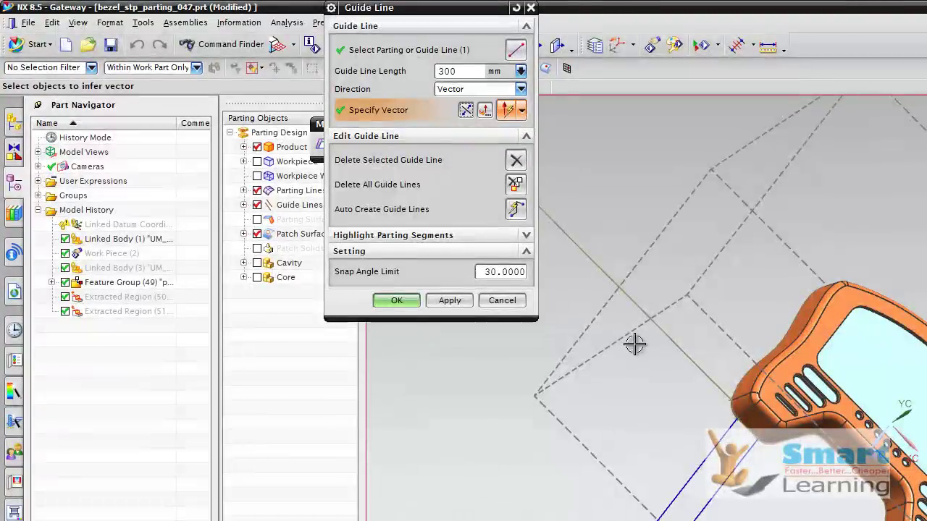
Step: Add a 300 mm guide line at the upper end of the bezel's left-side spline edge, directed along the reversed X-axis
left_click(383, 51)
scroll(739, 337, "up", 3)
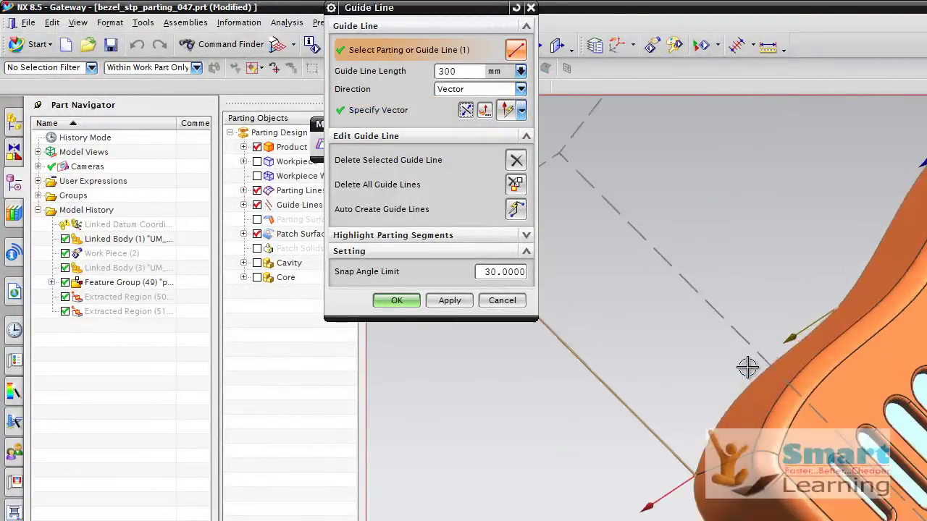
scroll(803, 343, "down", 3)
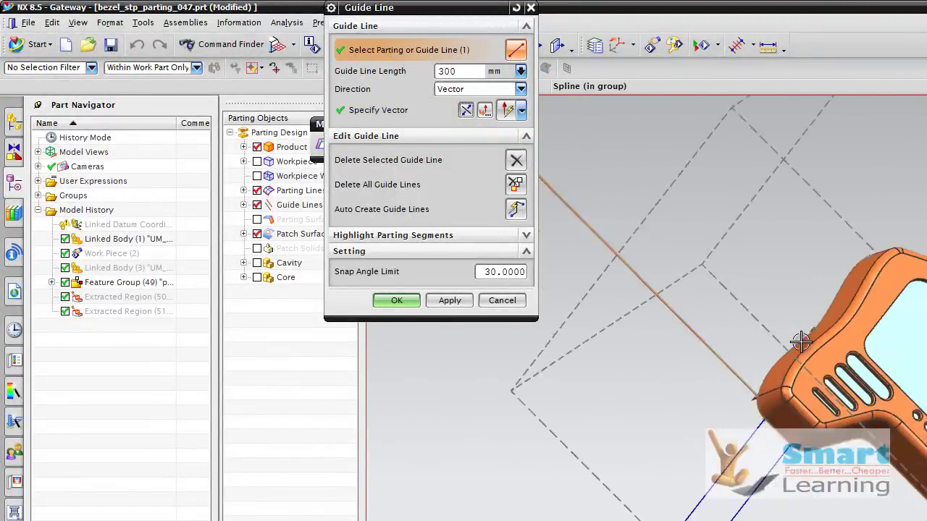
scroll(820, 311, "up", 3)
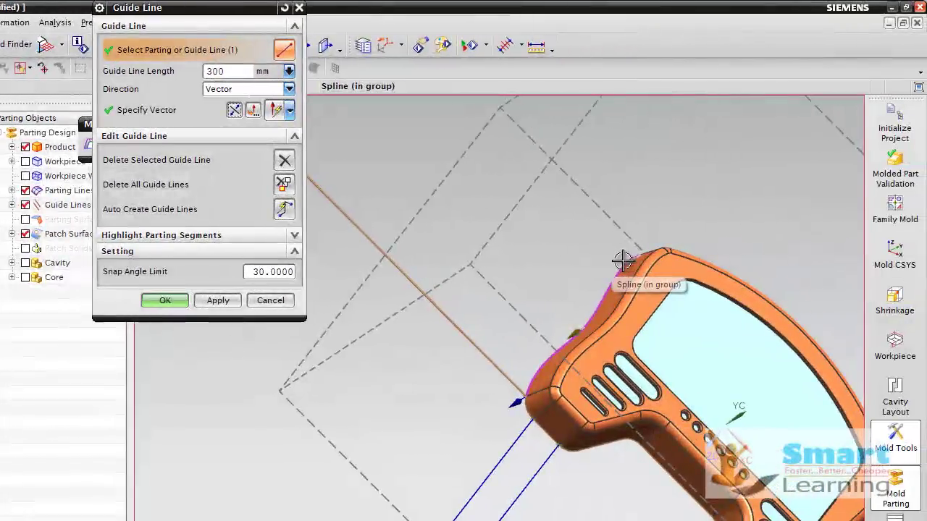
left_click(623, 261)
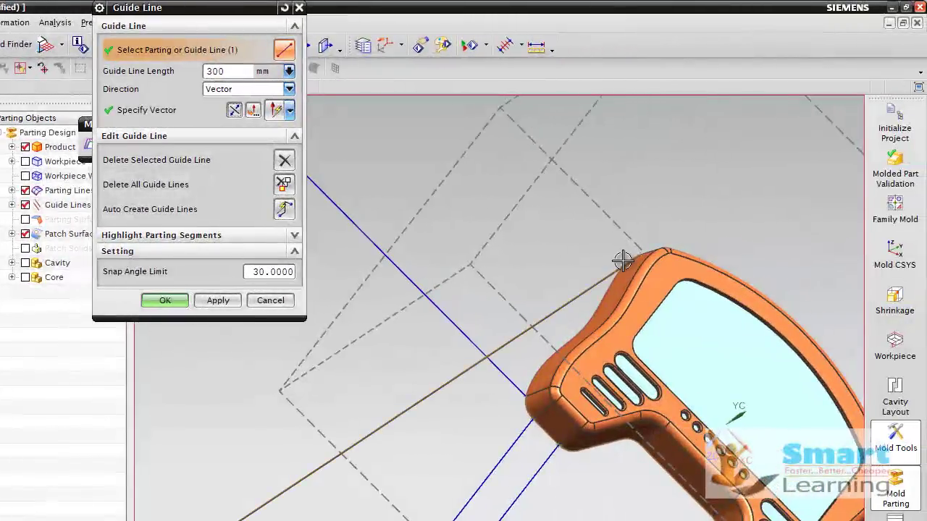
left_click(137, 112)
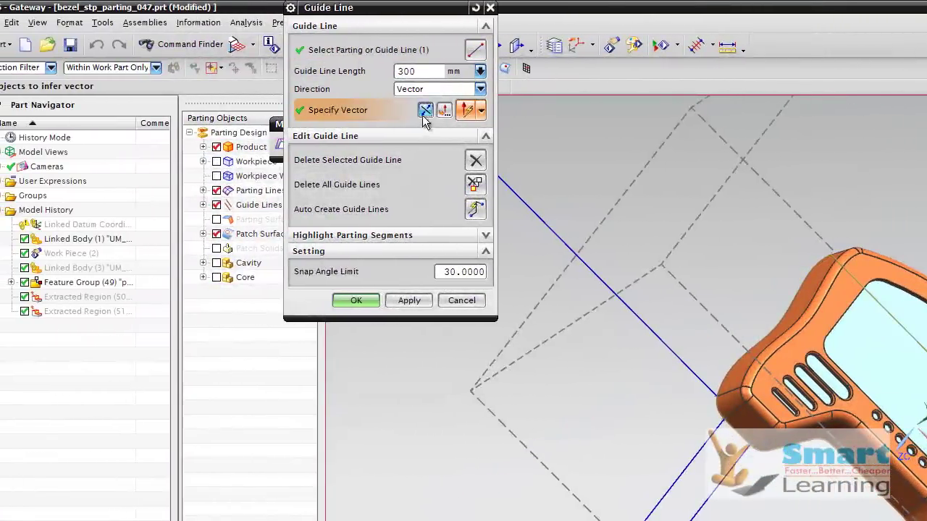
left_click(424, 115)
middle_click_drag(679, 404, 723, 414)
scroll(799, 245, "up", 5)
scroll(775, 292, "up", 2)
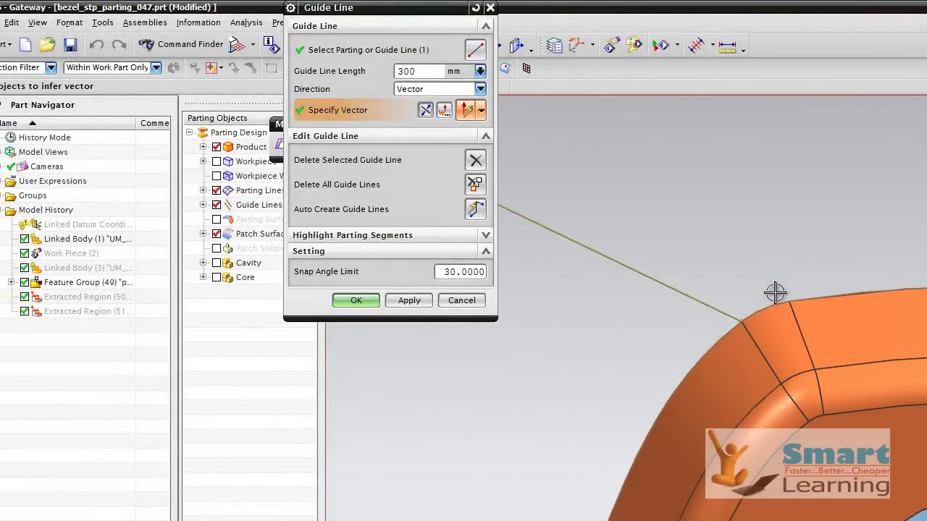
Step: Add a 300 mm guide line at the other end of the bezel's upper-left corner edge, directed along the reversed Z-axis
left_click(332, 50)
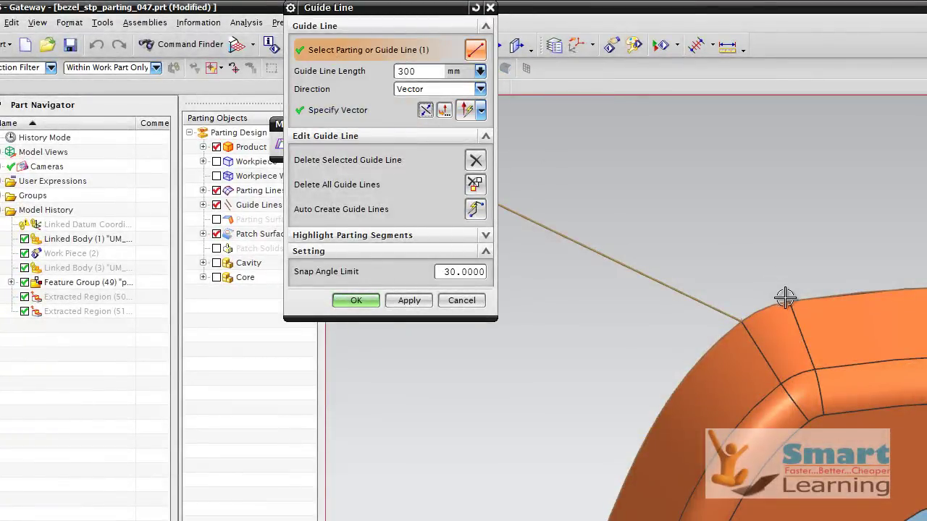
left_click(781, 303)
left_click(705, 300)
scroll(704, 298, "down", 5)
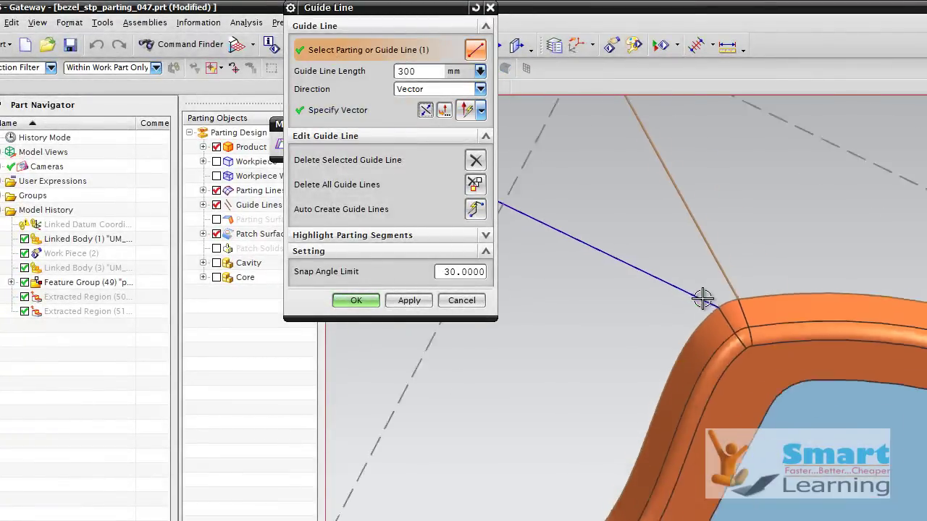
left_click(333, 114)
scroll(641, 370, "down", 6)
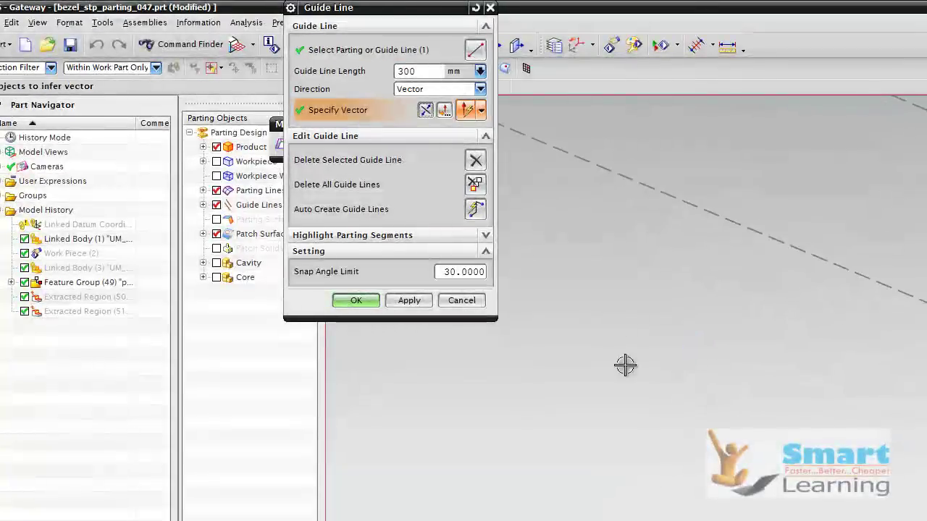
scroll(588, 206, "up", 5)
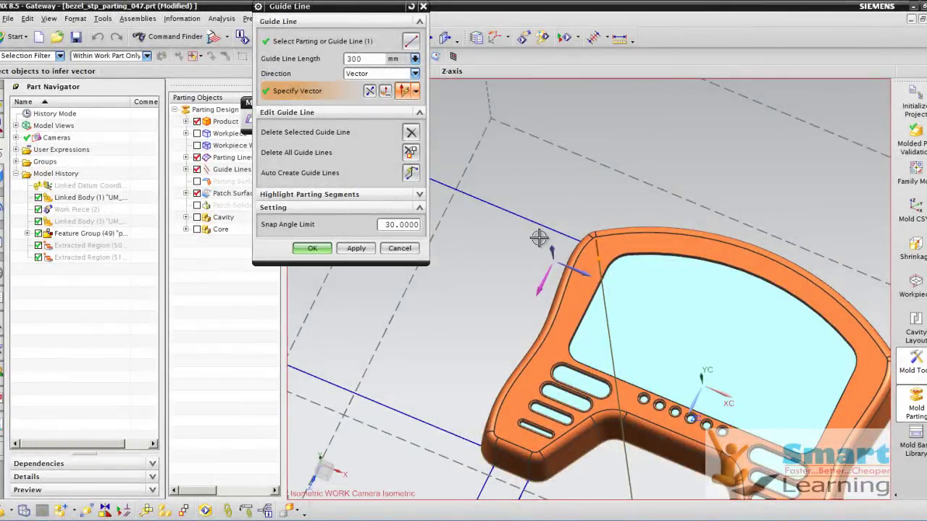
scroll(565, 233, "down", 3)
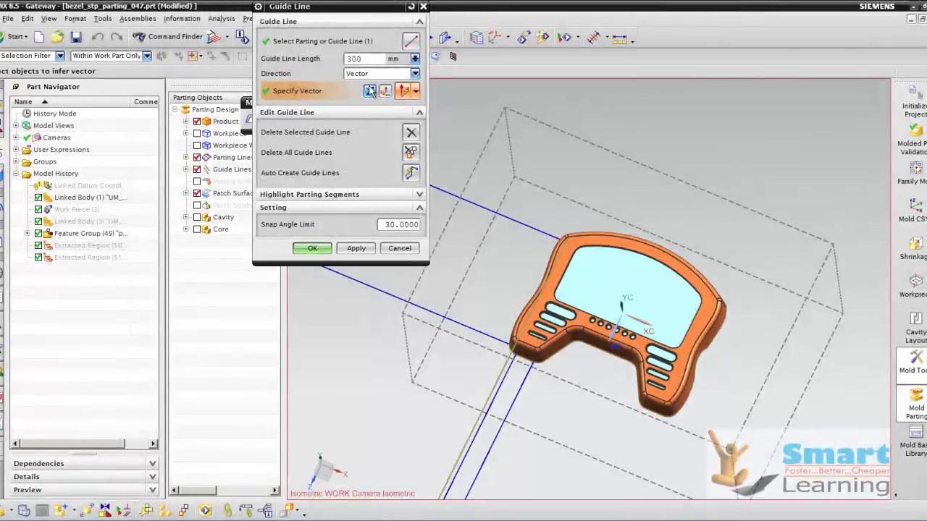
scroll(576, 231, "up", 3)
middle_click_drag(466, 276, 521, 322)
Step: Add a 300 mm guide line at the right end of the bezel's arched top edge, directed along the reversed Z-axis
left_click(300, 48)
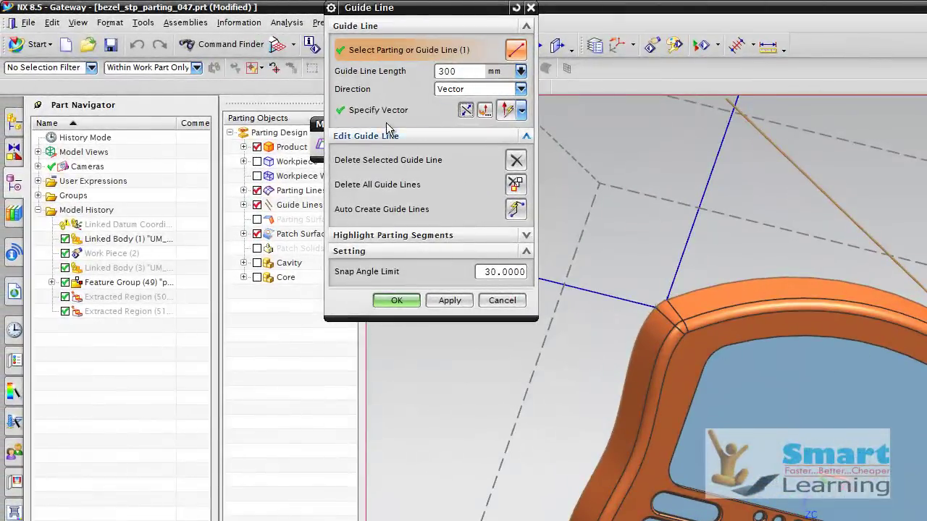
left_click(376, 113)
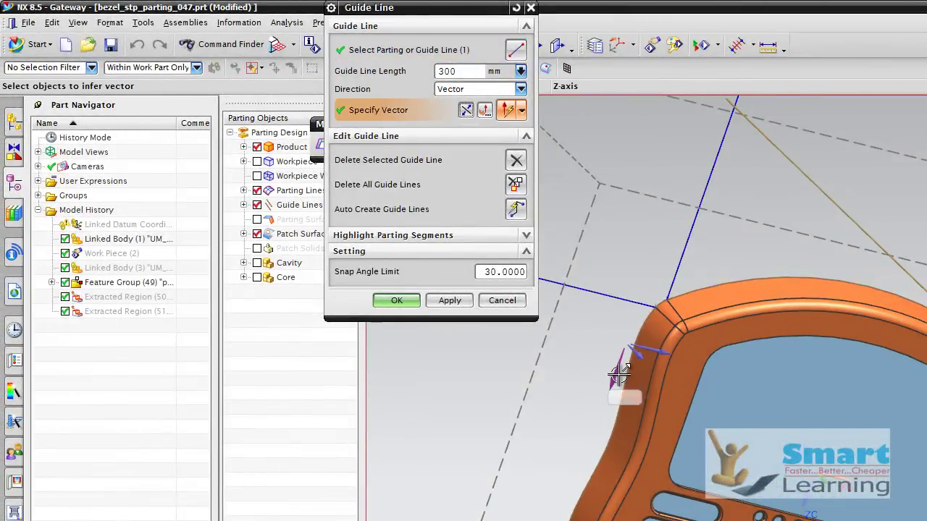
scroll(833, 350, "down", 2)
middle_click_drag(911, 355, 731, 349)
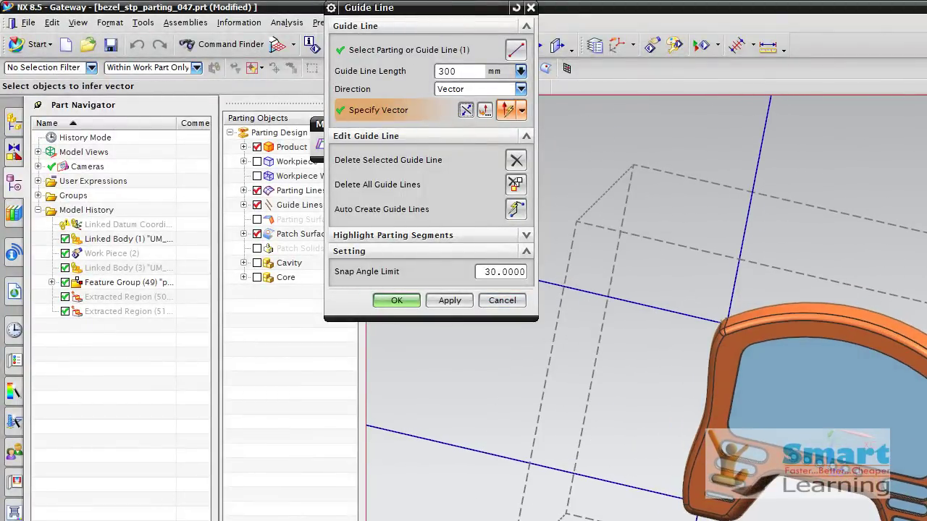
scroll(731, 349, "up", 5)
Step: Add a 300 mm guide line at the lower end of the upper-right corner edge, directed along the X-axis
left_click(366, 55)
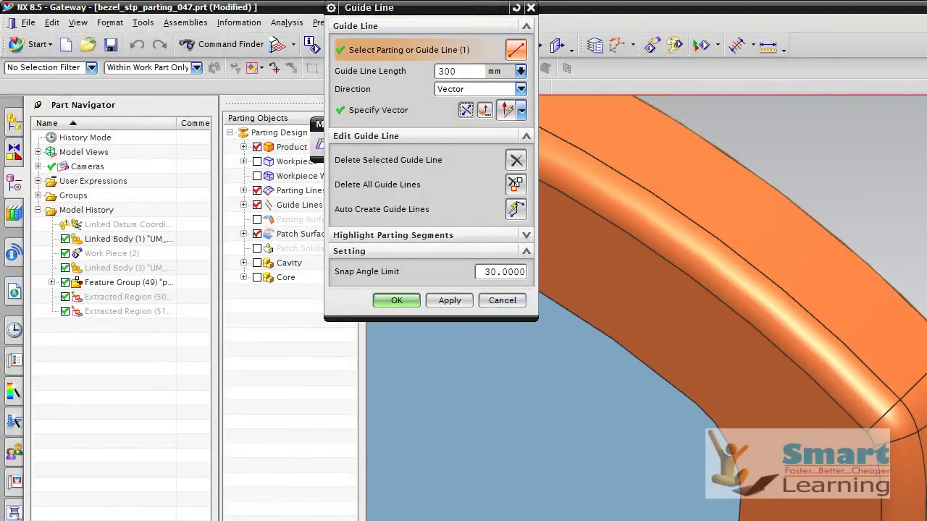
left_click(373, 115)
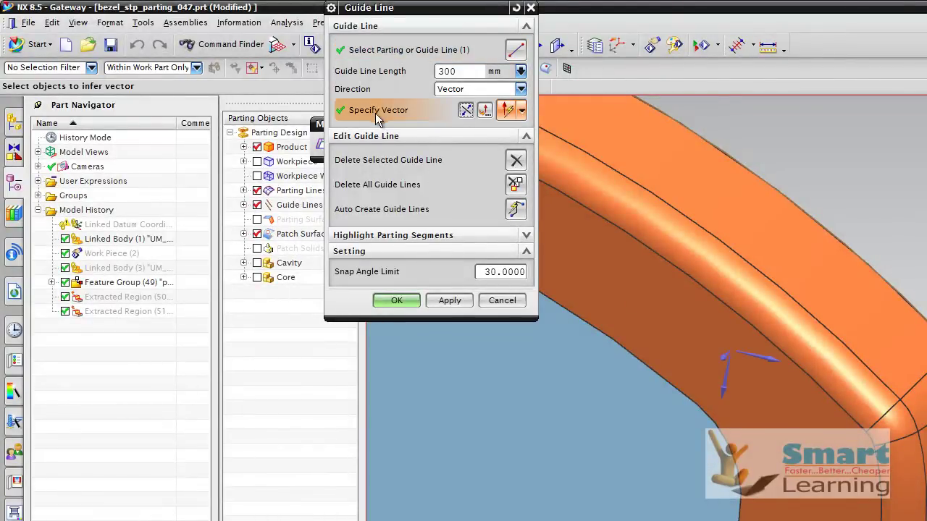
scroll(706, 269, "down", 5)
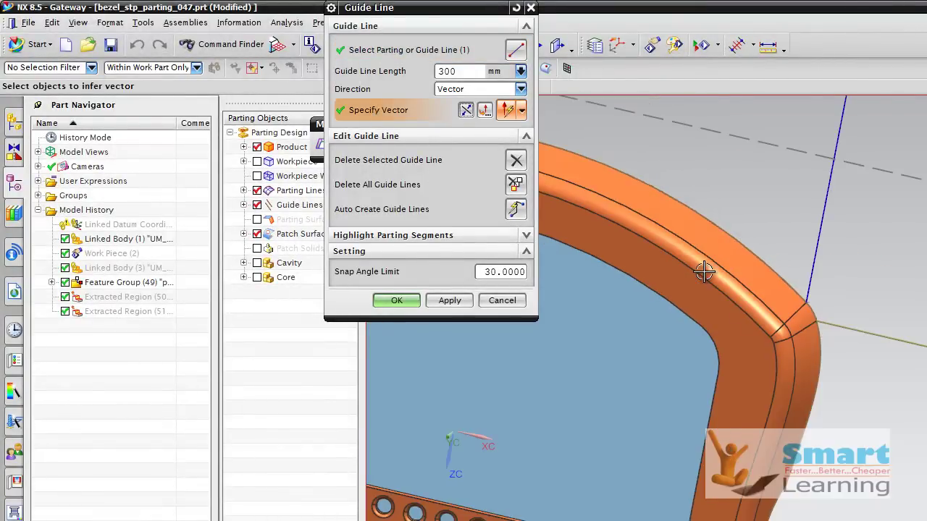
Step: Add 300 mm guide lines at the lower end of the right side's upper spline edge and at the end of the next edge below
left_click(367, 57)
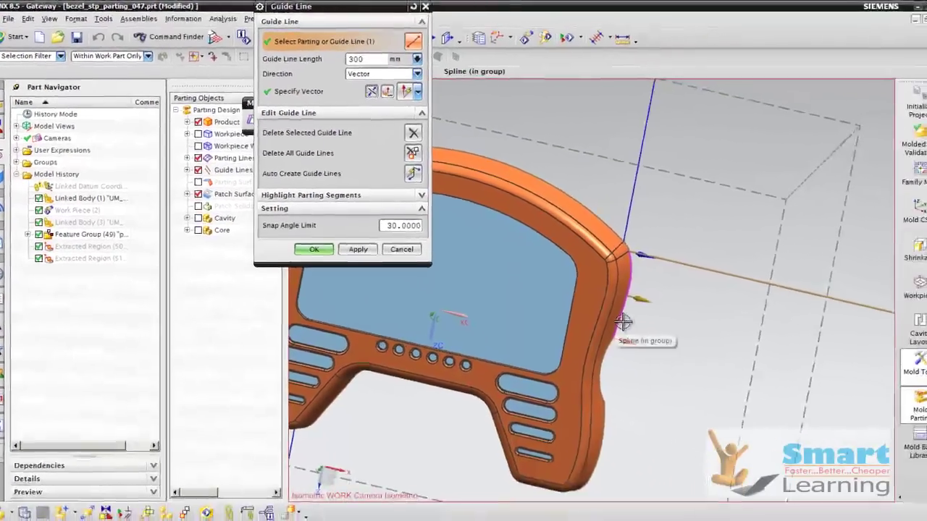
left_click(624, 321)
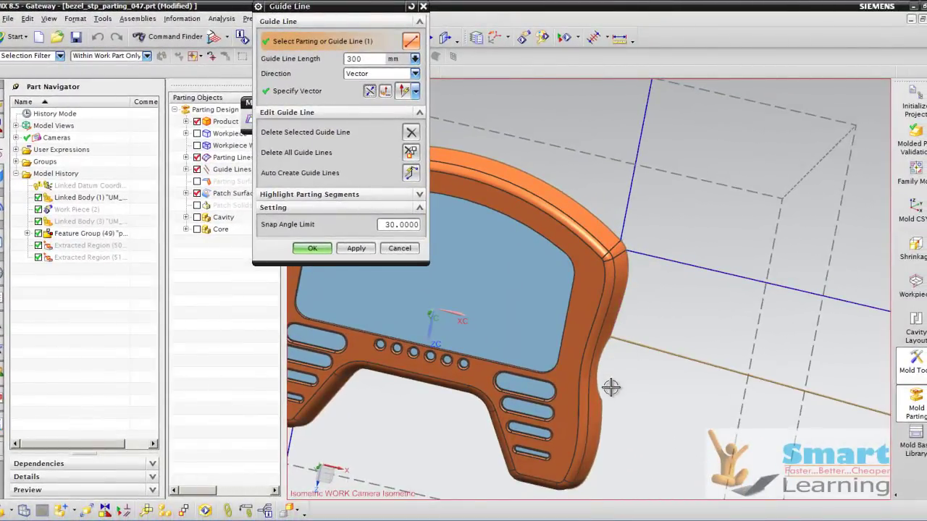
scroll(611, 364, "down", 2)
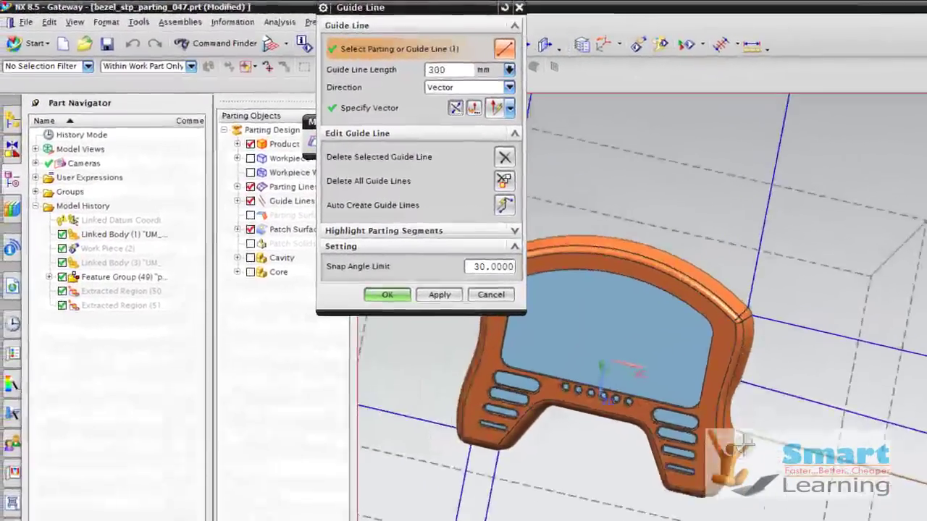
scroll(609, 429, "up", 4)
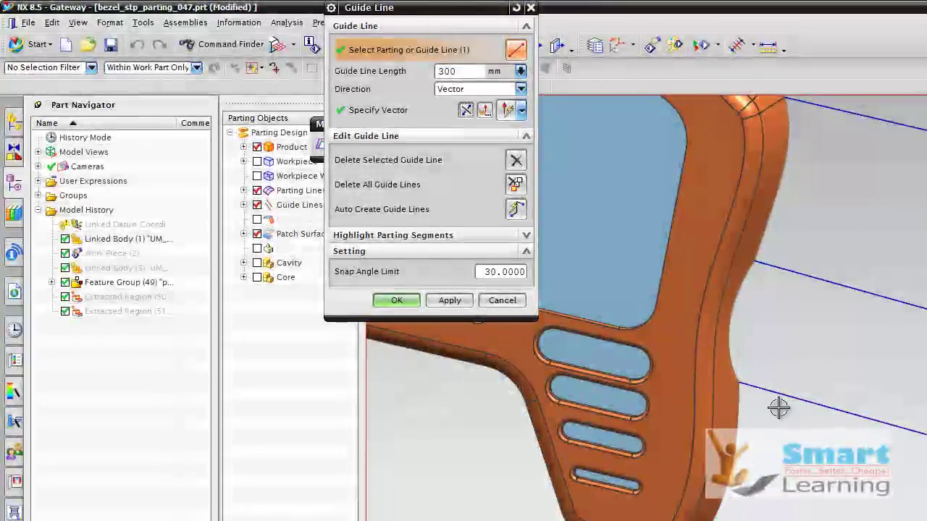
Step: Add a 300 mm guide line where the right side meets the ear's lower corner, and direct it along the X-axis
scroll(780, 410, "down", 3)
scroll(746, 449, "up", 4)
middle_click_drag(749, 480, 758, 454)
scroll(753, 400, "down", 5)
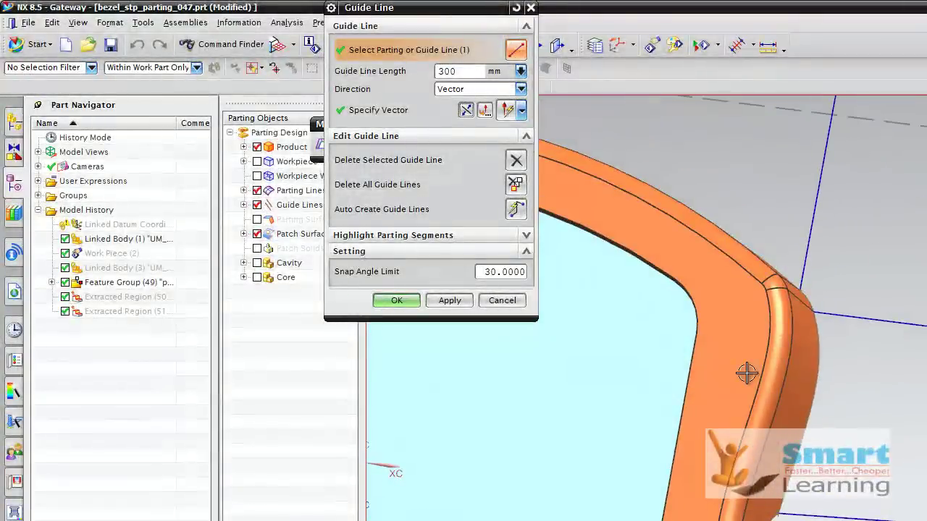
scroll(806, 386, "down", 4)
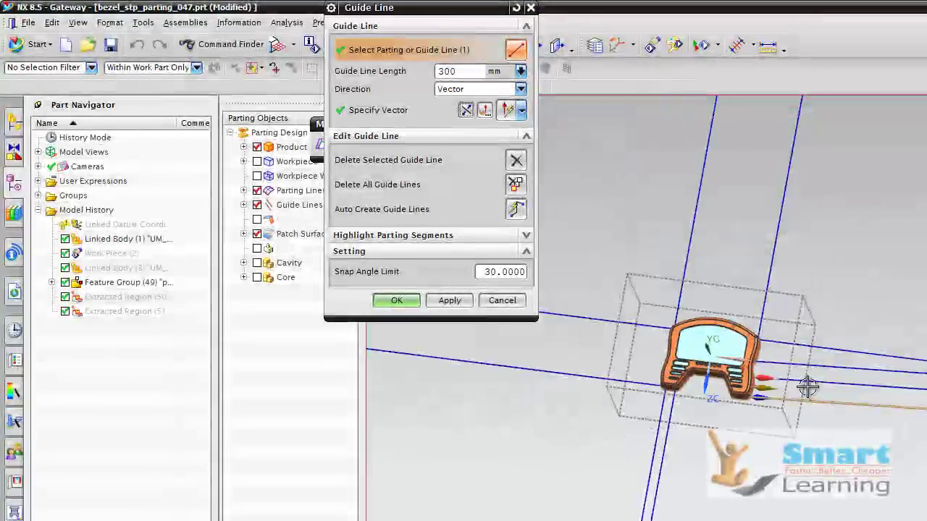
scroll(822, 378, "up", 3)
scroll(823, 378, "down", 1)
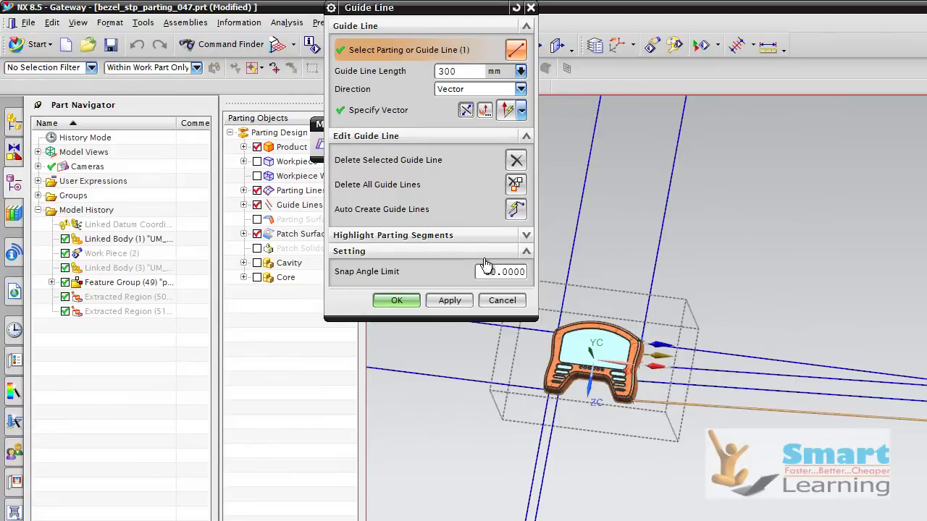
left_click(385, 110)
scroll(664, 344, "up", 3)
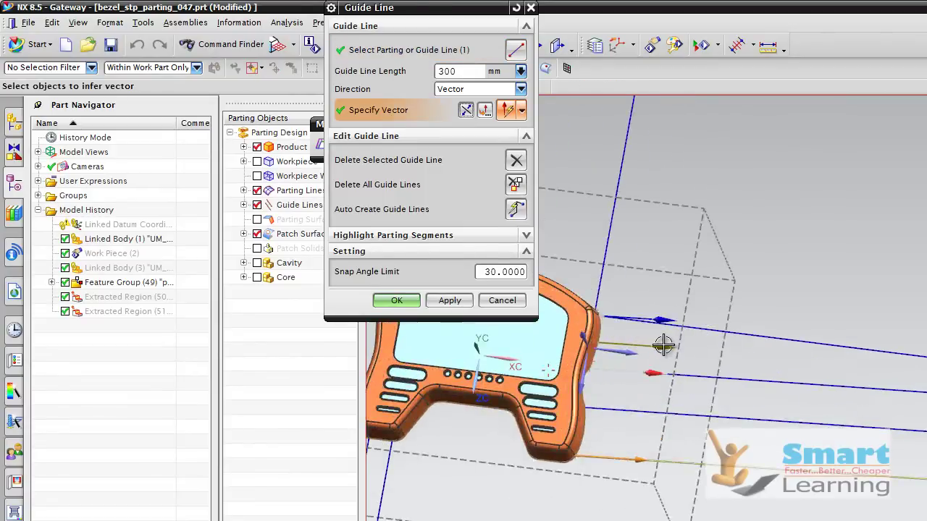
scroll(664, 345, "down", 3)
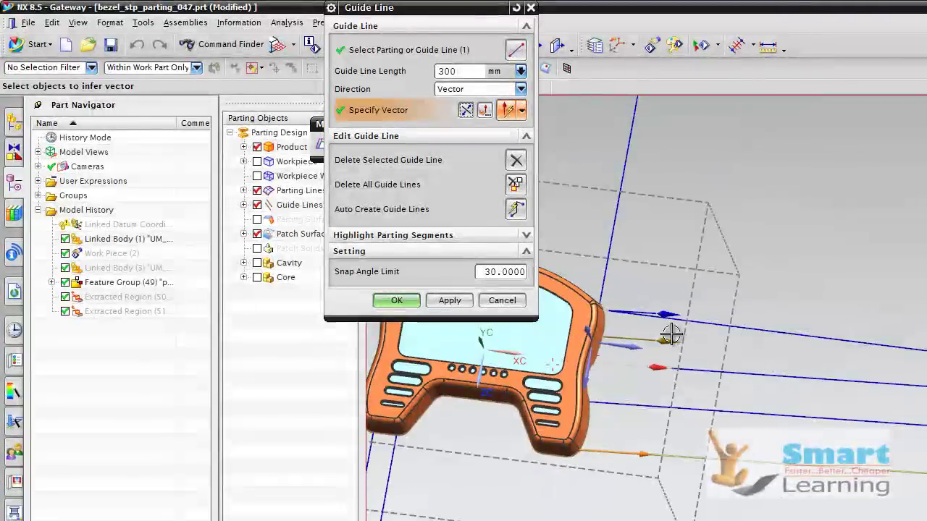
left_click(628, 346)
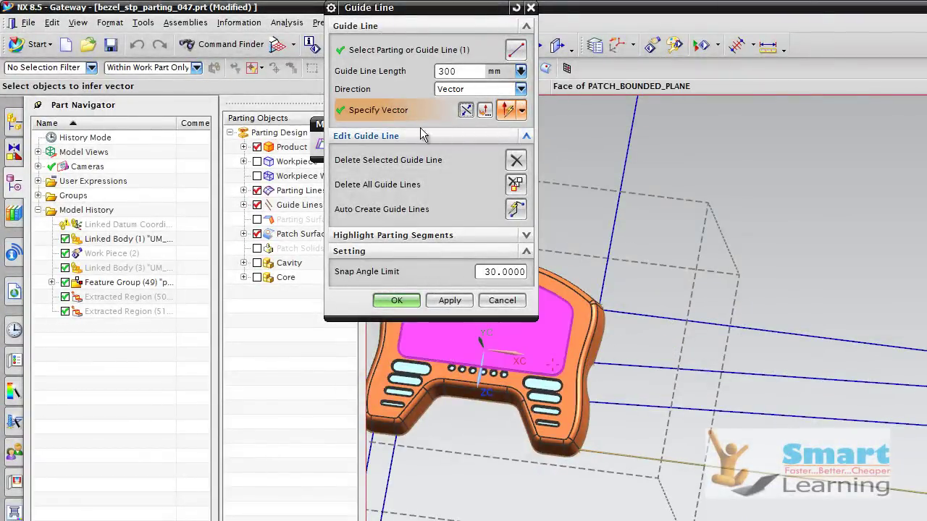
Step: Redirect the two middle guide lines on the bezel's right side along the X-axis
left_click(396, 50)
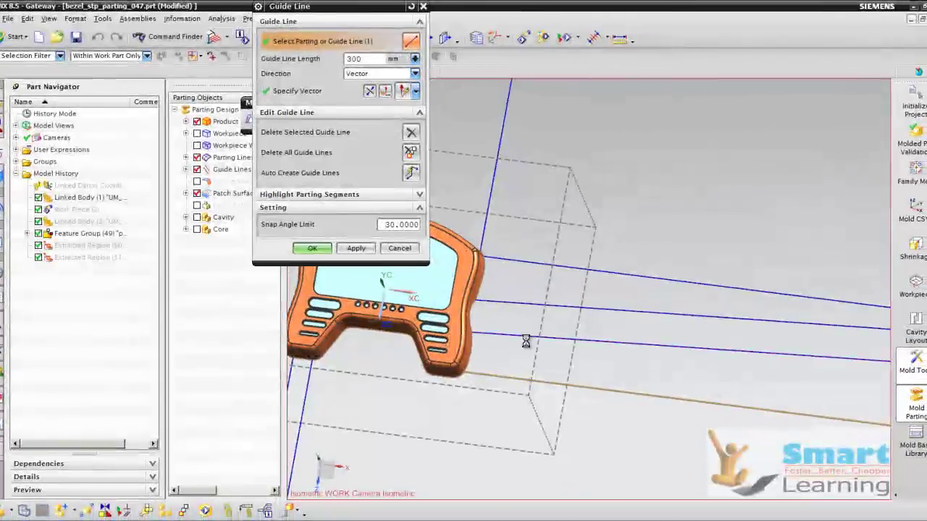
left_click(323, 96)
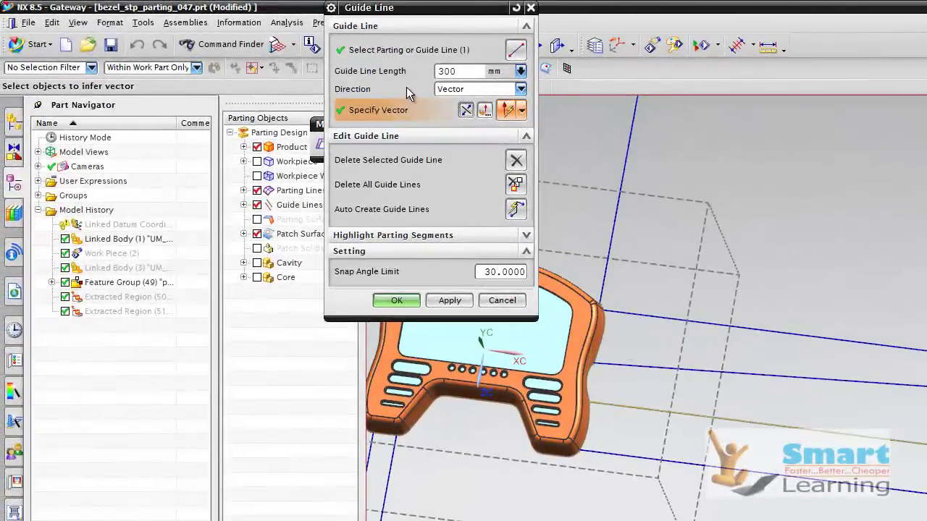
left_click(404, 52)
left_click(686, 373)
left_click(381, 109)
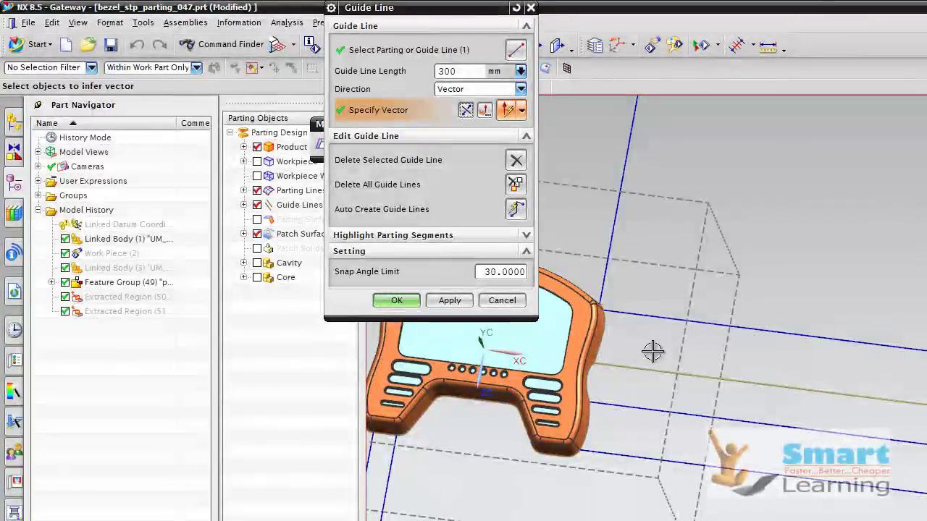
Step: Add a 300 mm guide line at the outer end of the right ear's straight bottom edge, directed along the Z-axis
scroll(672, 352, "down", 2)
left_click(374, 55)
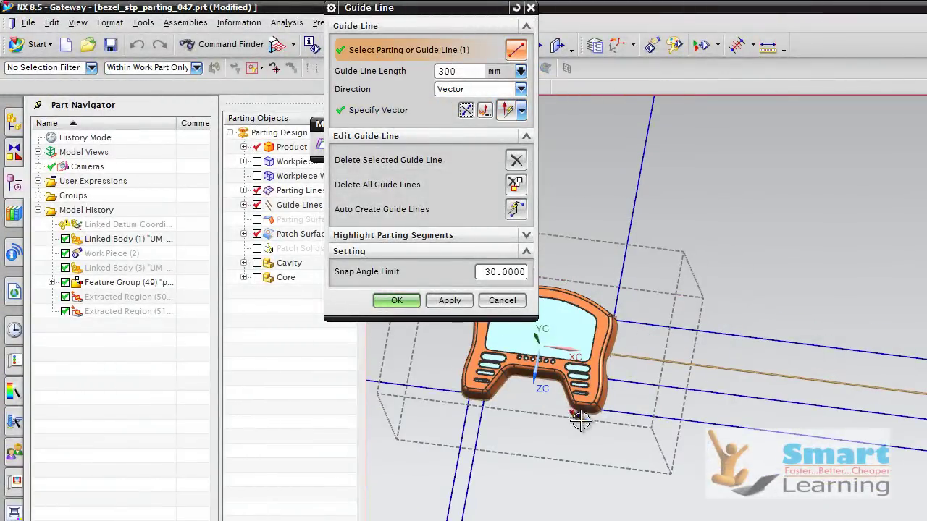
scroll(573, 418, "up", 5)
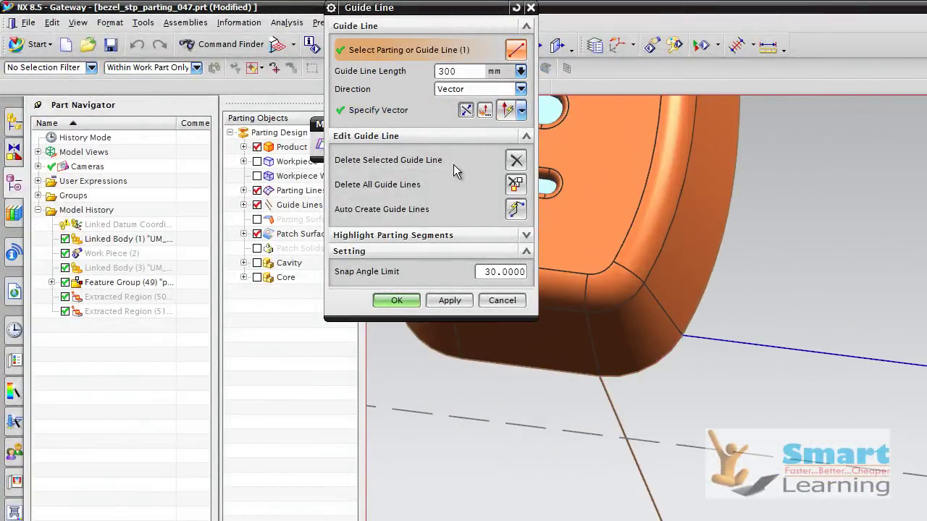
left_click(370, 112)
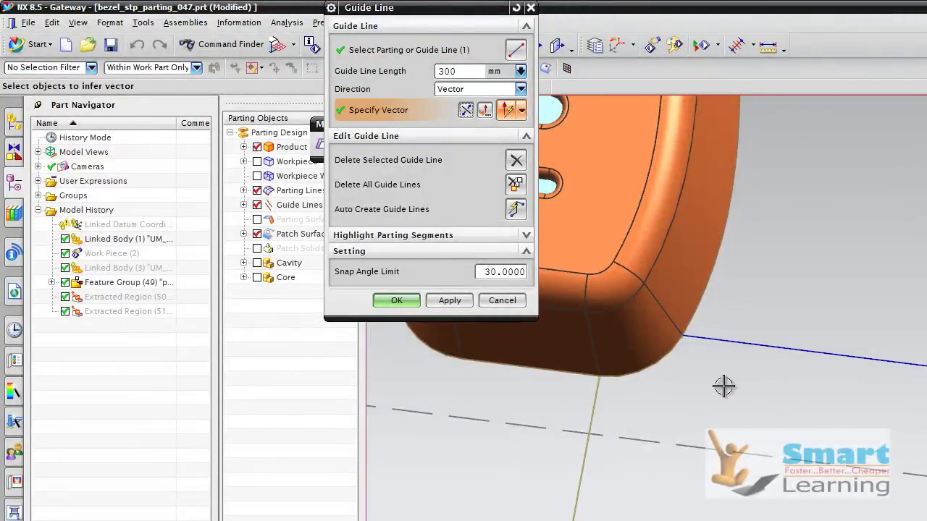
scroll(724, 384, "down", 5)
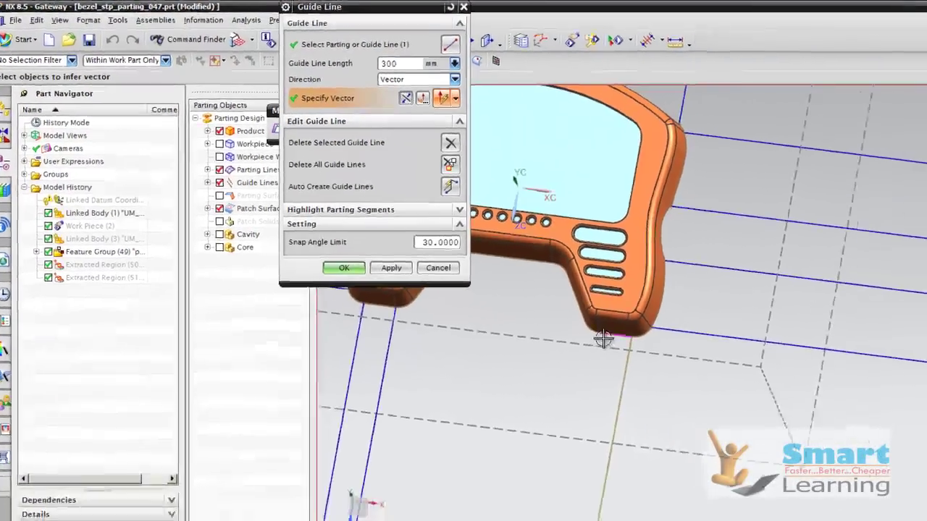
scroll(604, 339, "up", 5)
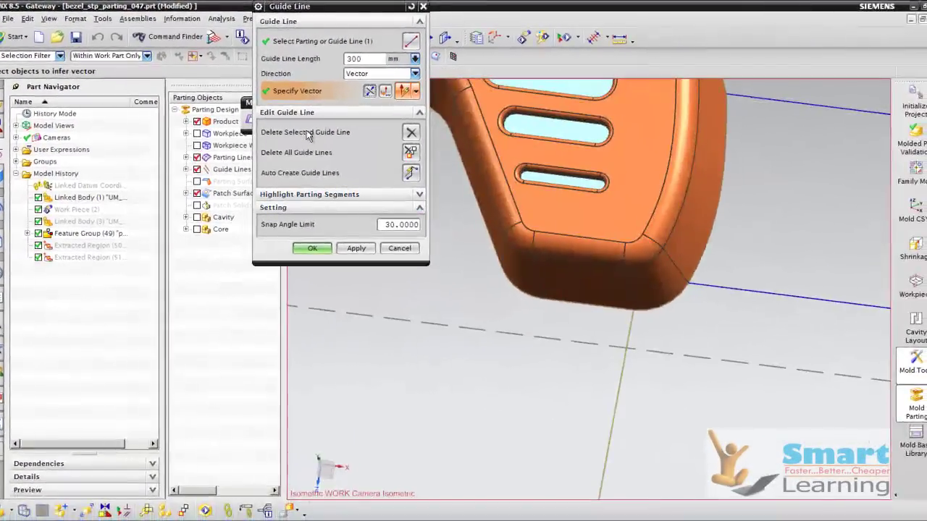
Step: Add a 300 mm guide line at the inner end of the right ear's straight bottom edge, directed along the Z-axis
left_click(300, 44)
left_click(553, 305)
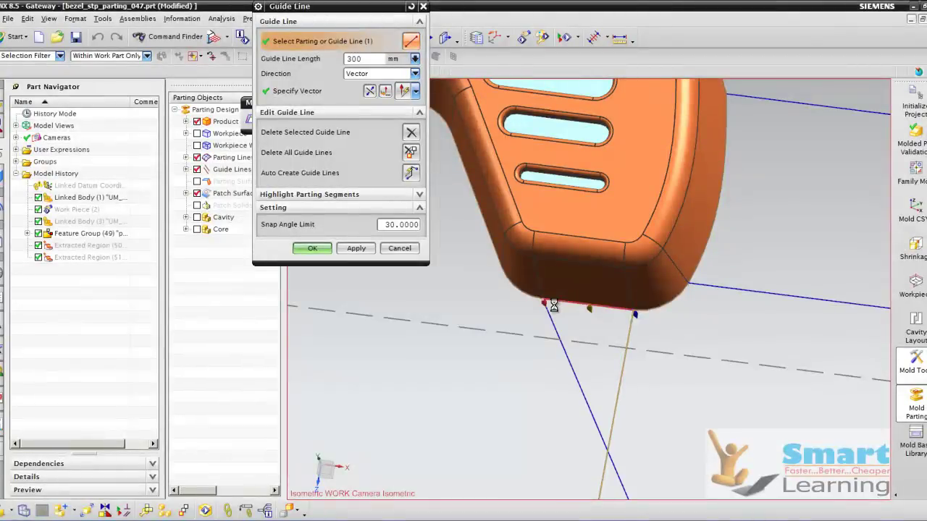
left_click(293, 92)
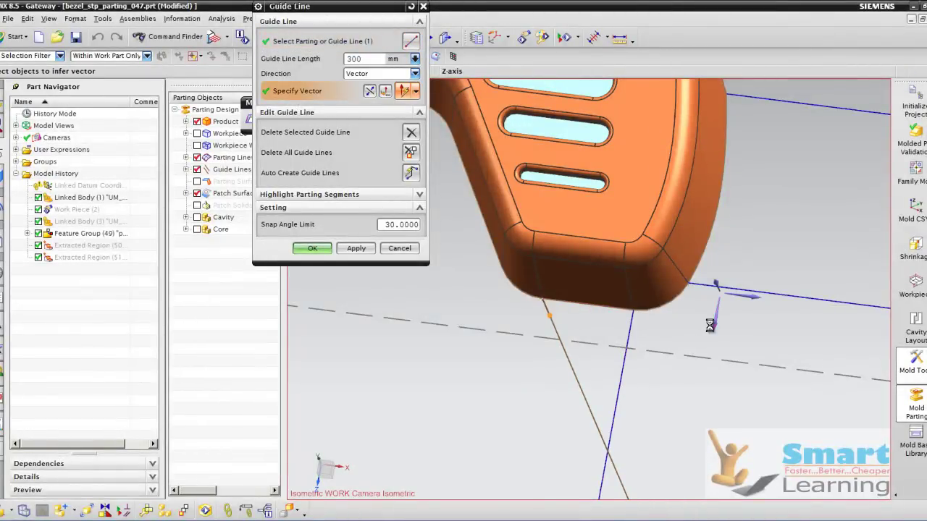
middle_click_drag(786, 387, 572, 323)
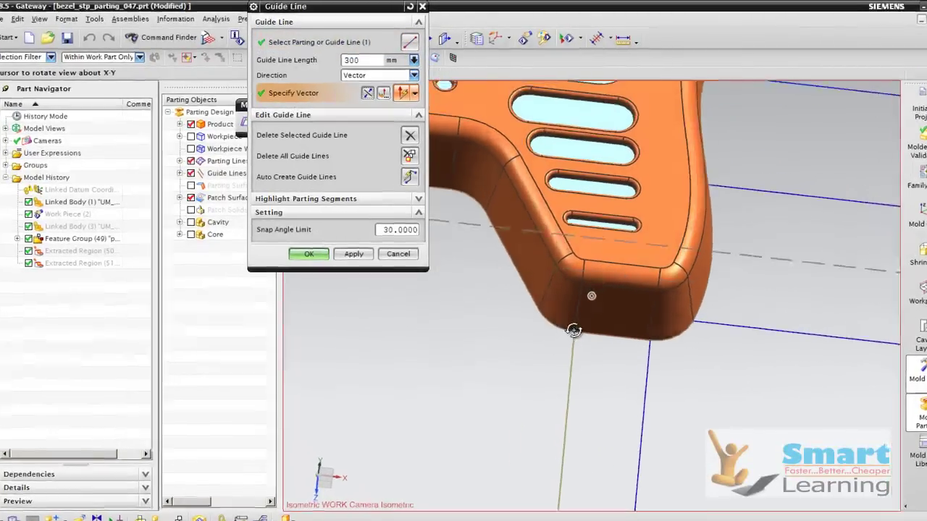
Step: Add 300 mm guide lines at the lower and upper ends of the right ear's inner slanted edge, directed along the Z-axis
left_click(331, 44)
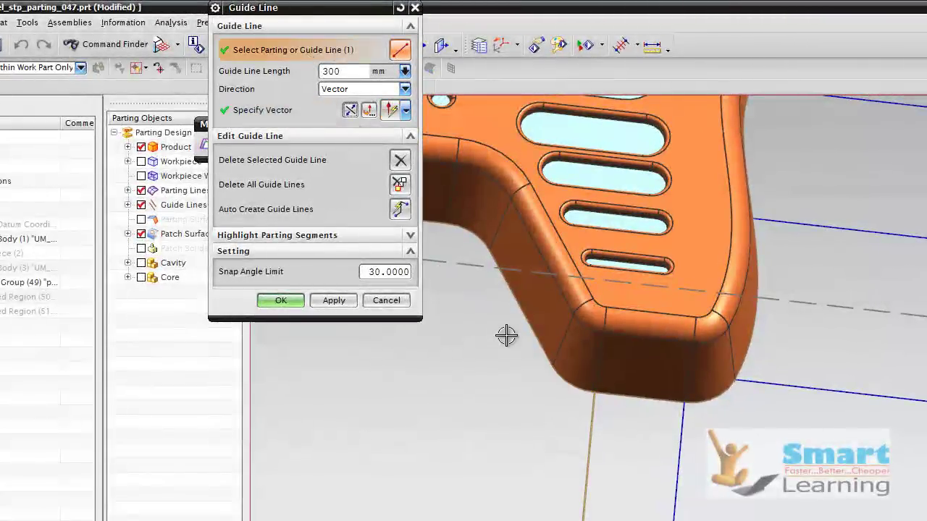
left_click(555, 377)
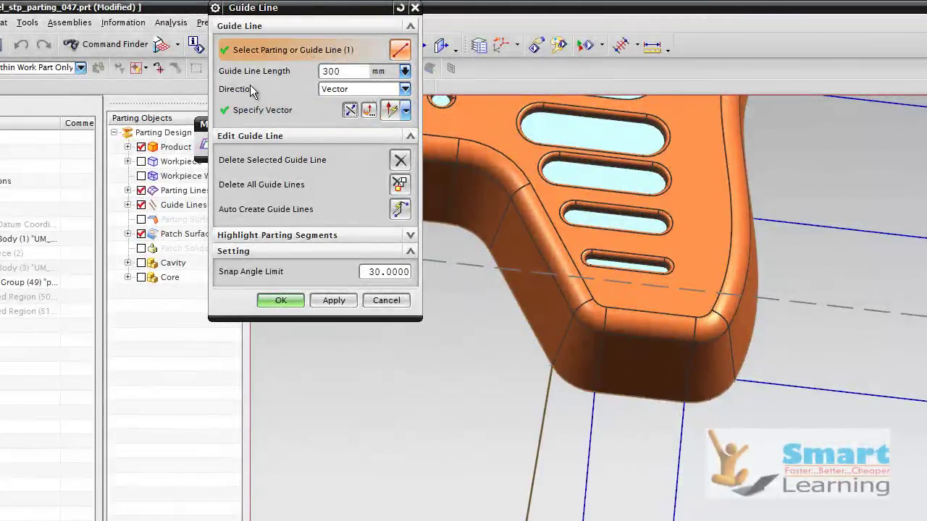
left_click(248, 110)
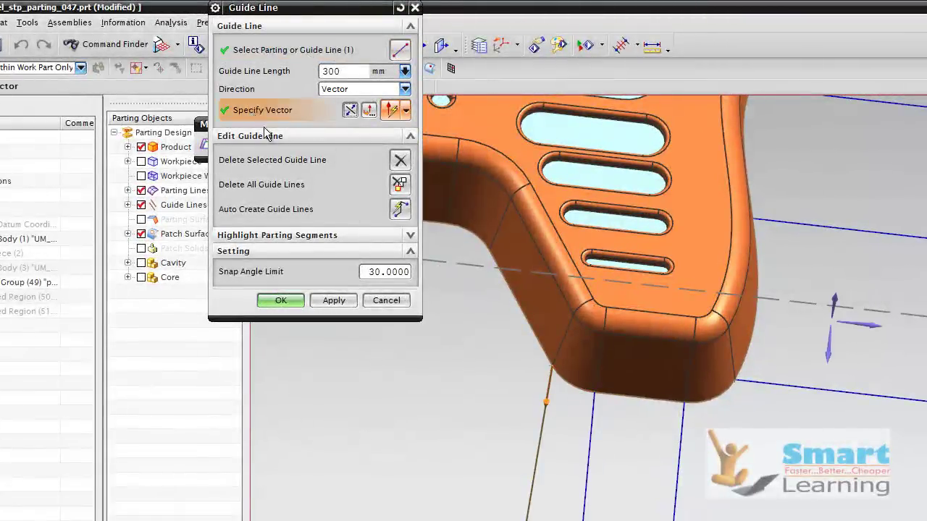
left_click(834, 353)
scroll(795, 411, "down", 5)
scroll(703, 373, "up", 7)
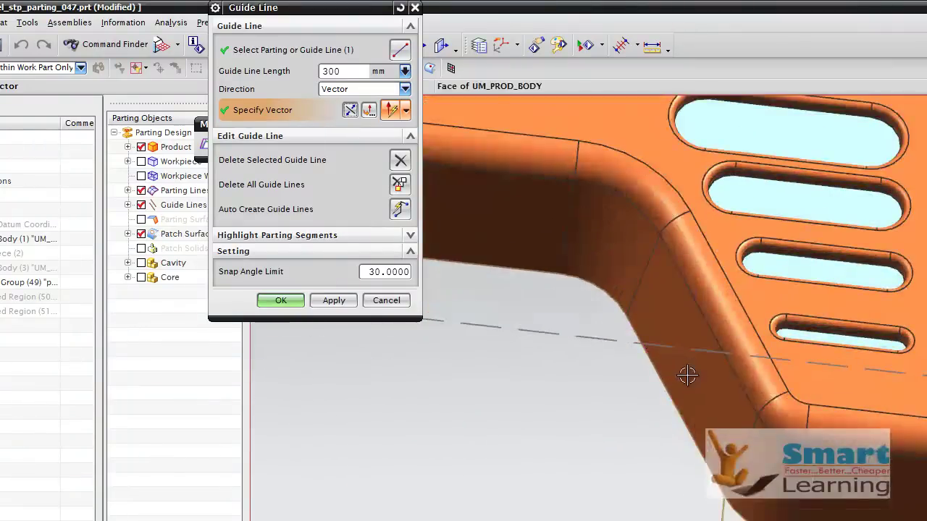
left_click(269, 50)
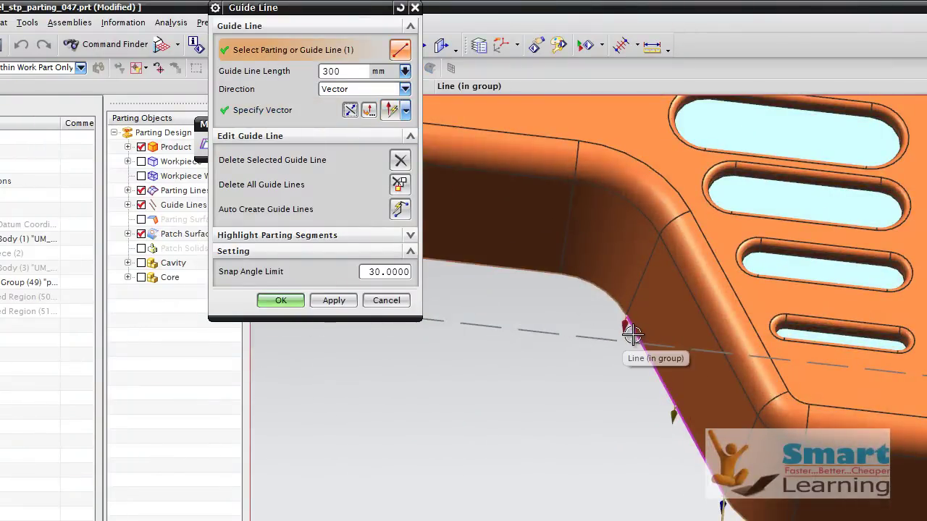
left_click(255, 114)
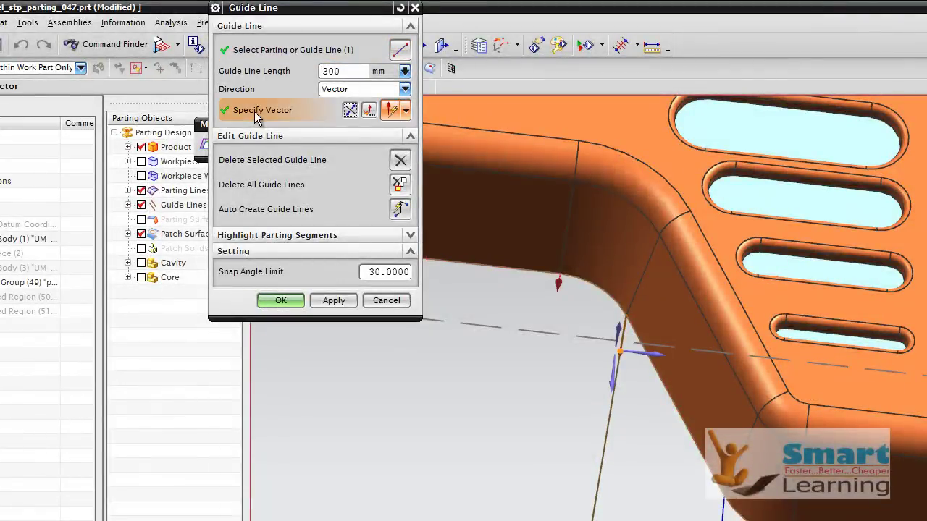
left_click(610, 382)
Step: Add 300 mm guide lines at both ends of the straight edge between the two ears, directed along the Z-axis
scroll(609, 379, "down", 3)
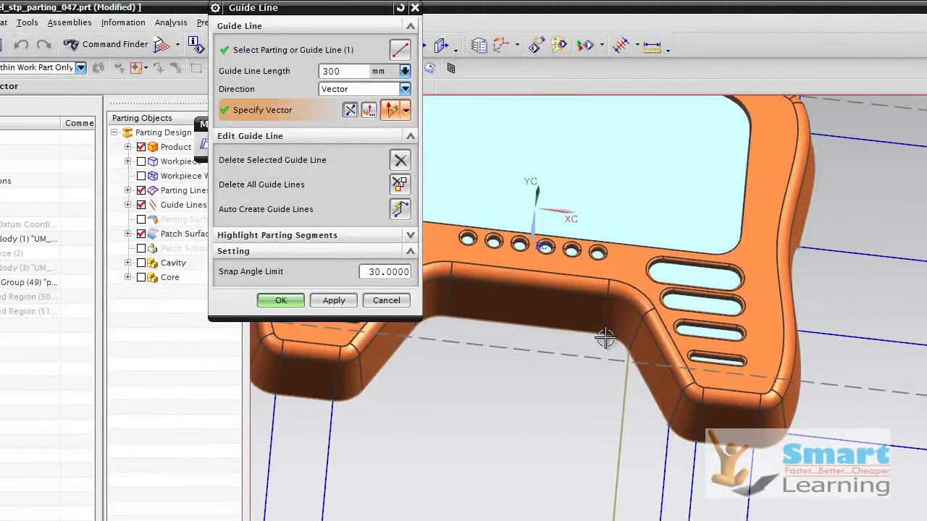
scroll(606, 341, "up", 4)
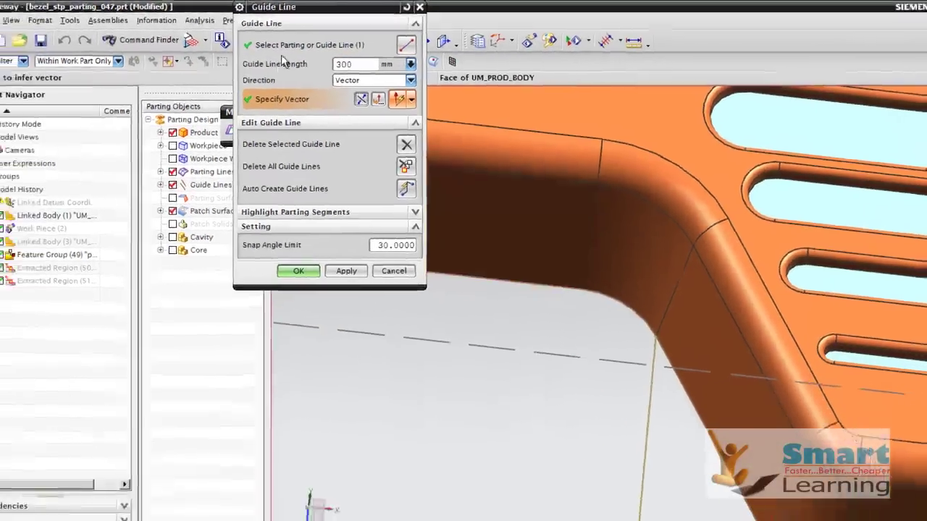
left_click(258, 50)
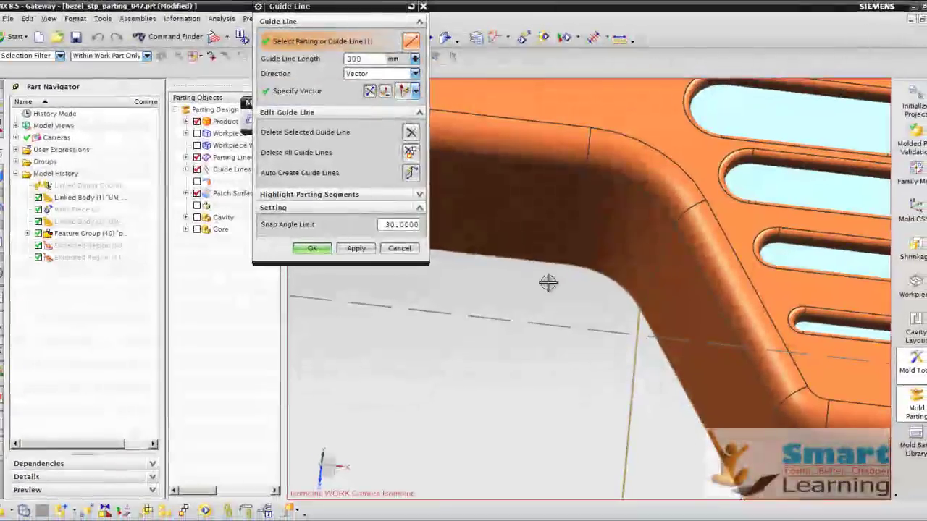
left_click(579, 272)
left_click(280, 90)
left_click(629, 371)
scroll(638, 314, "down", 4)
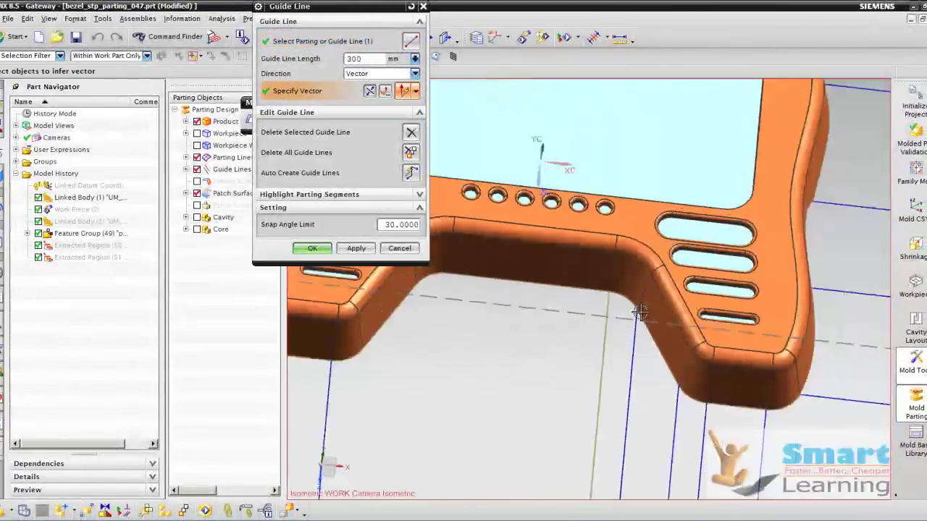
left_click(276, 45)
scroll(447, 294, "up", 3)
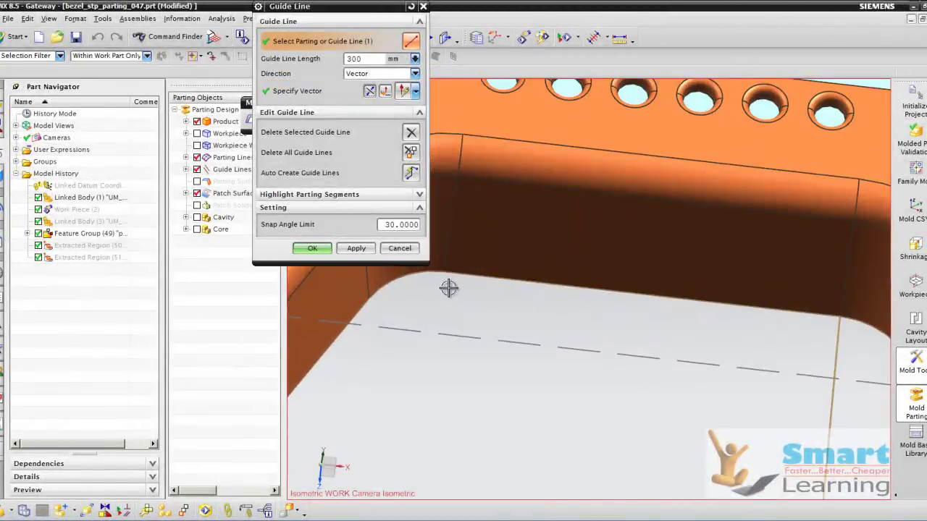
left_click(476, 289)
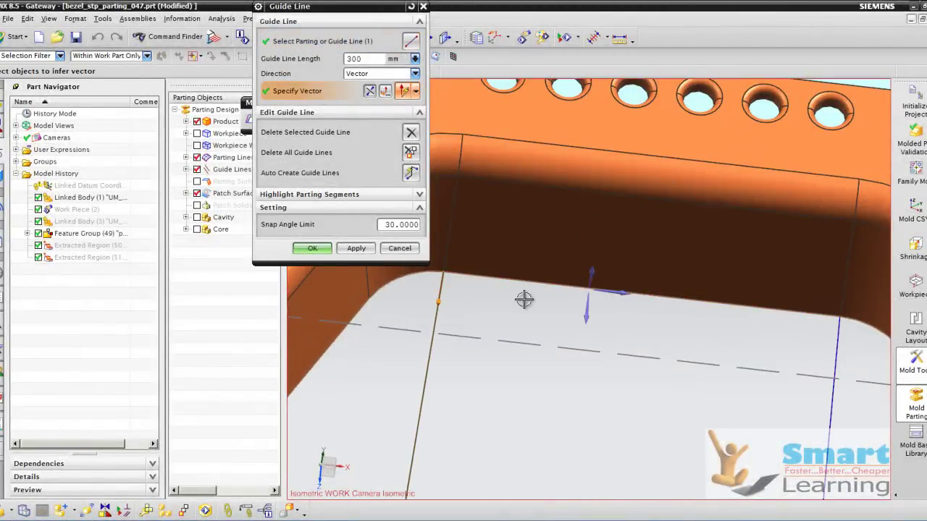
Step: Add 300 mm Z-axis guide lines at the upper and lower ends of the left ear's inner slanted edge, and finish the guide lines
scroll(635, 341, "down", 3)
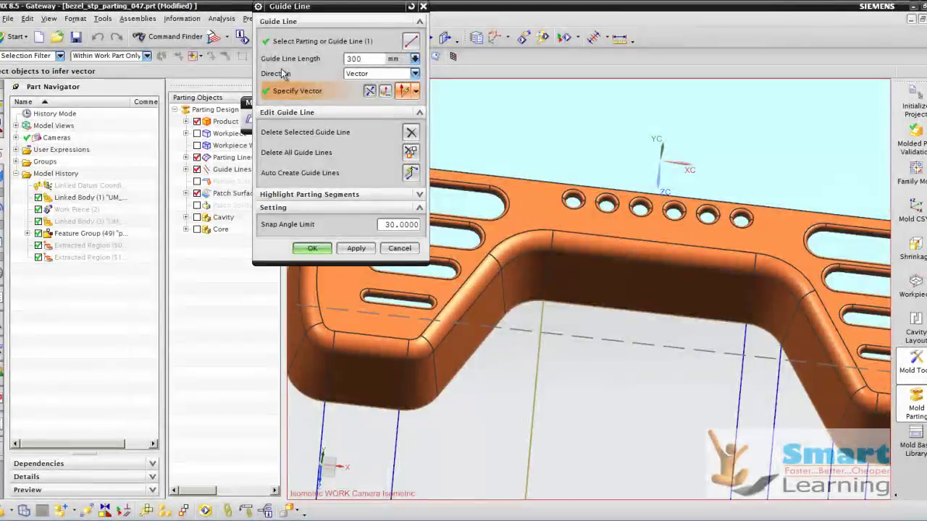
left_click(284, 44)
scroll(523, 309, "up", 3)
left_click(512, 297)
scroll(674, 334, "down", 4)
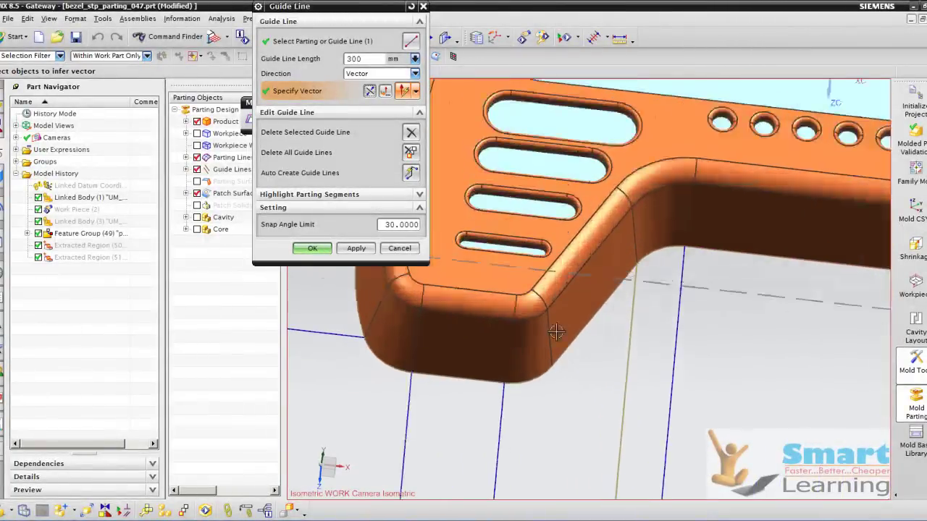
middle_click(568, 337)
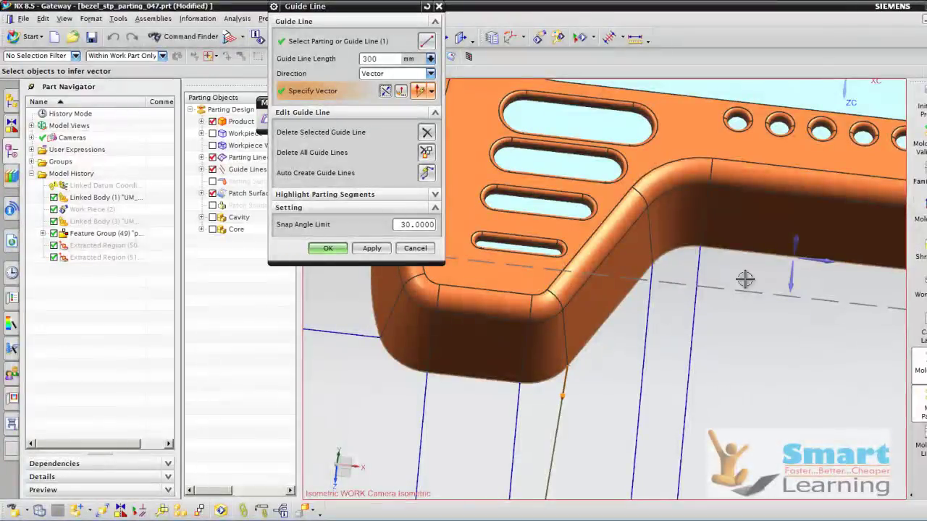
scroll(626, 310, "down", 6)
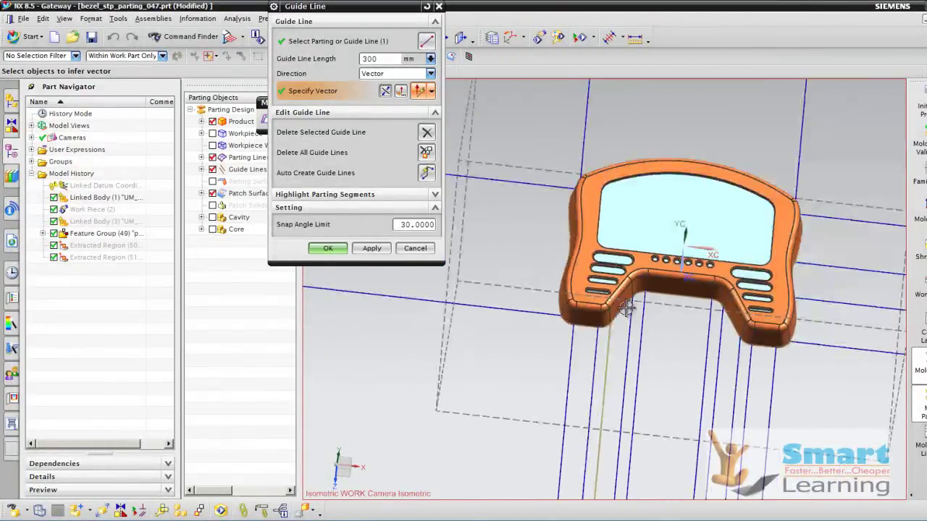
middle_click_drag(555, 356, 548, 333)
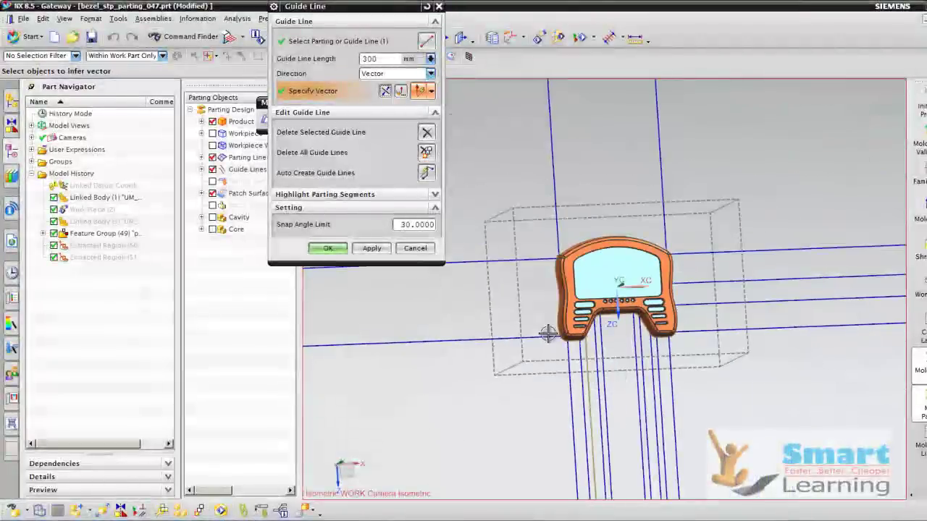
left_click(325, 249)
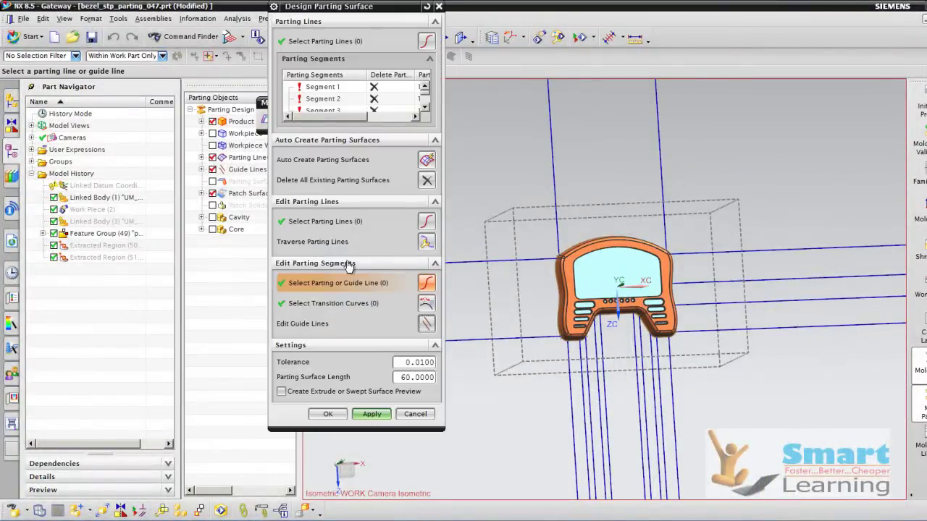
Step: Set the parting surface length to 250 and collapse the automatic creation and parting line editing options
double_click(418, 377)
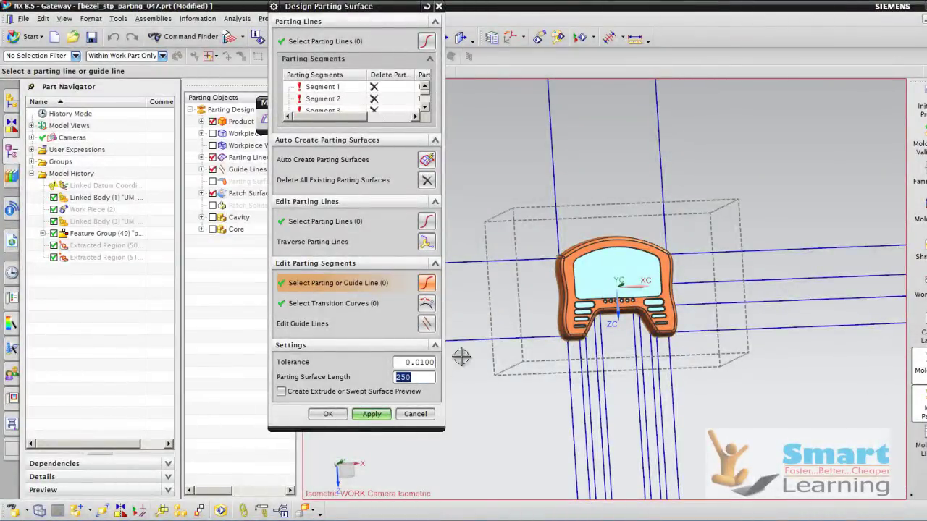
left_click(425, 92)
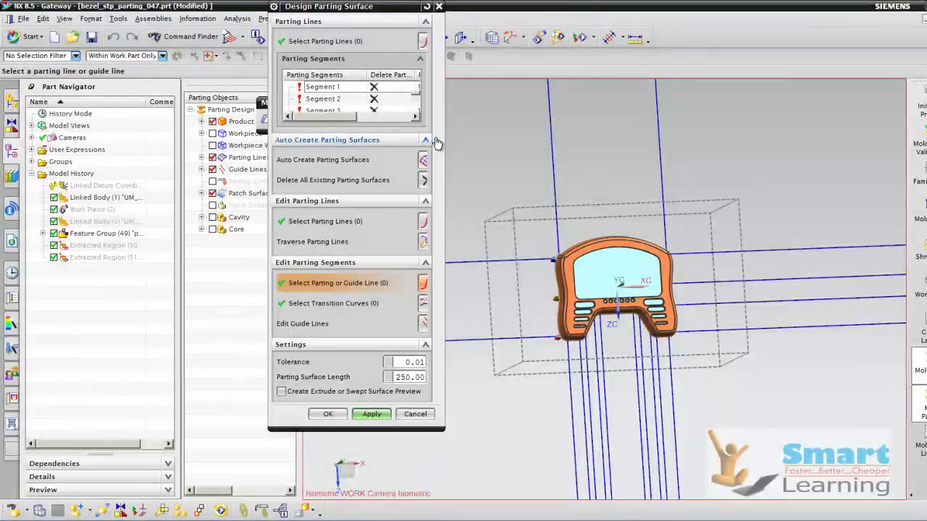
left_click(435, 140)
left_click(432, 154)
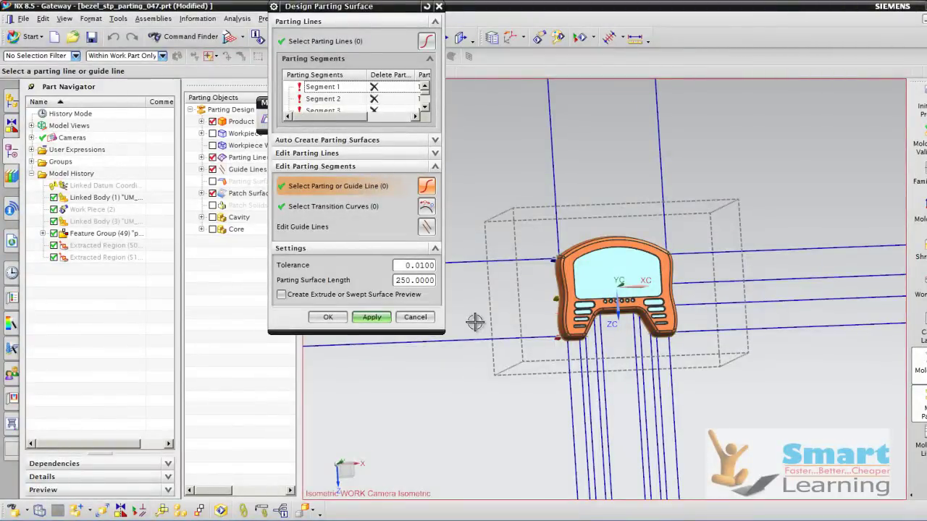
left_click_drag(440, 332, 440, 452)
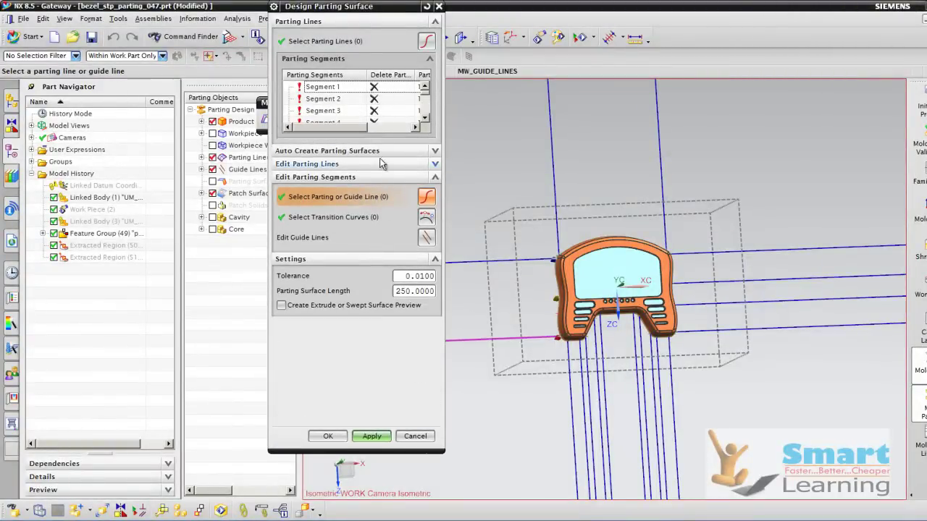
Step: Create swept parting surfaces for parting segments 1 and 2
left_click(325, 88)
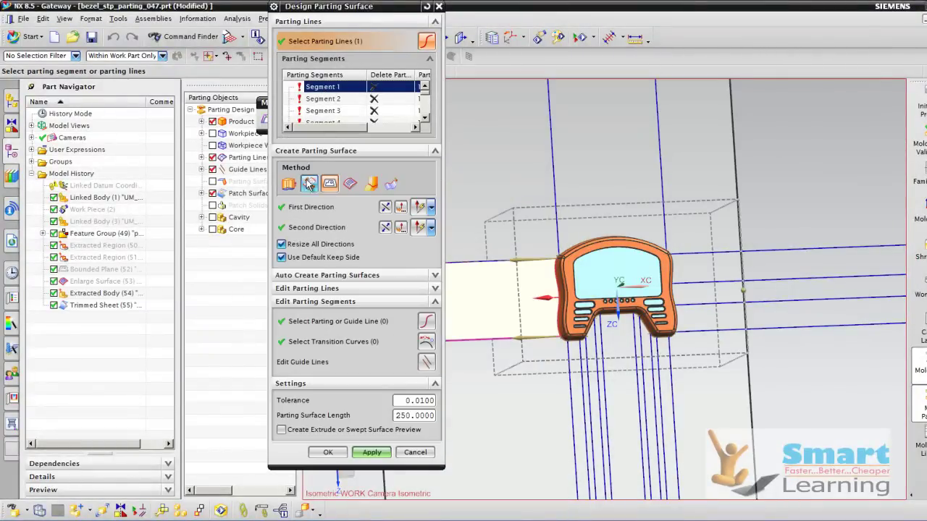
left_click(309, 184)
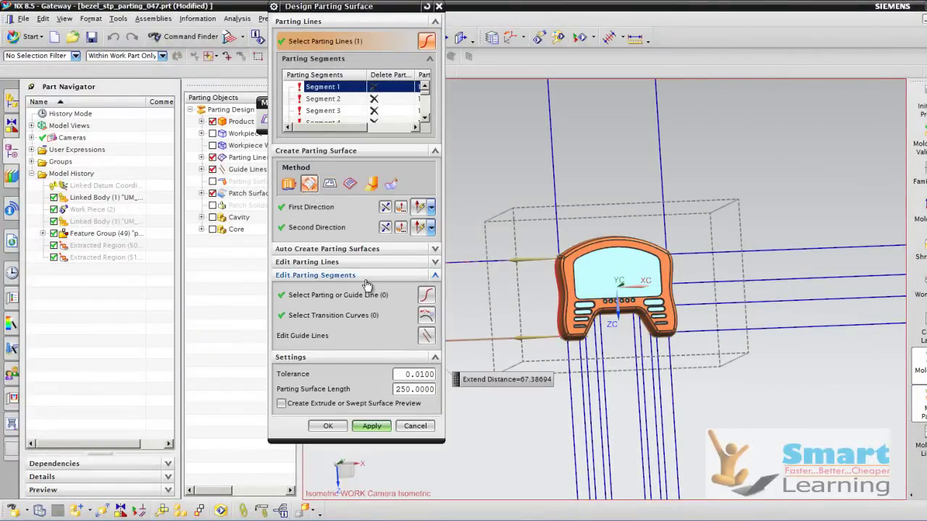
left_click(372, 427)
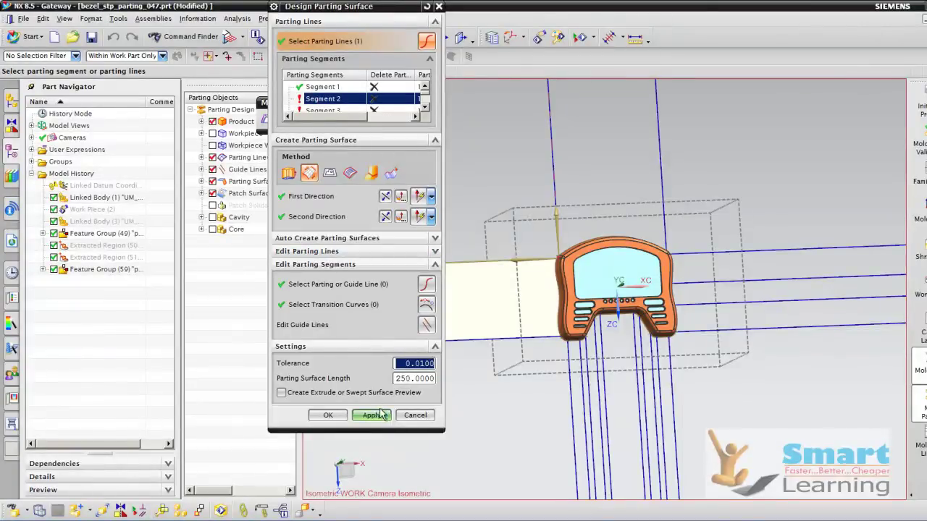
left_click(383, 420)
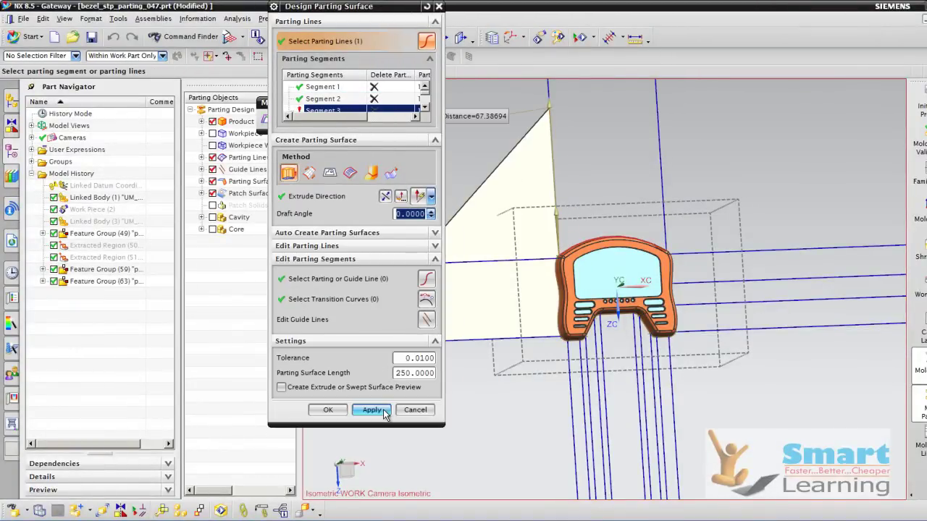
Step: Create parting surfaces for segments 3 and 4 with the swept method
left_click(309, 173)
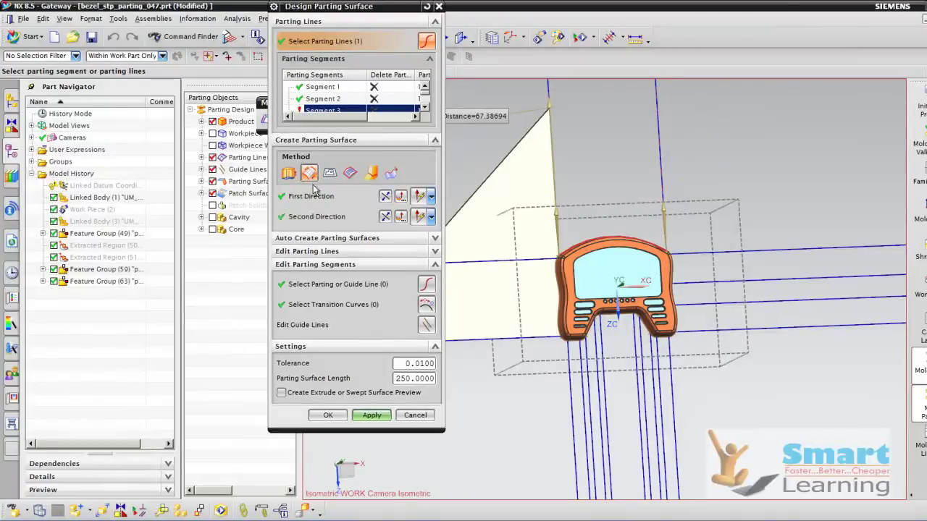
left_click(373, 416)
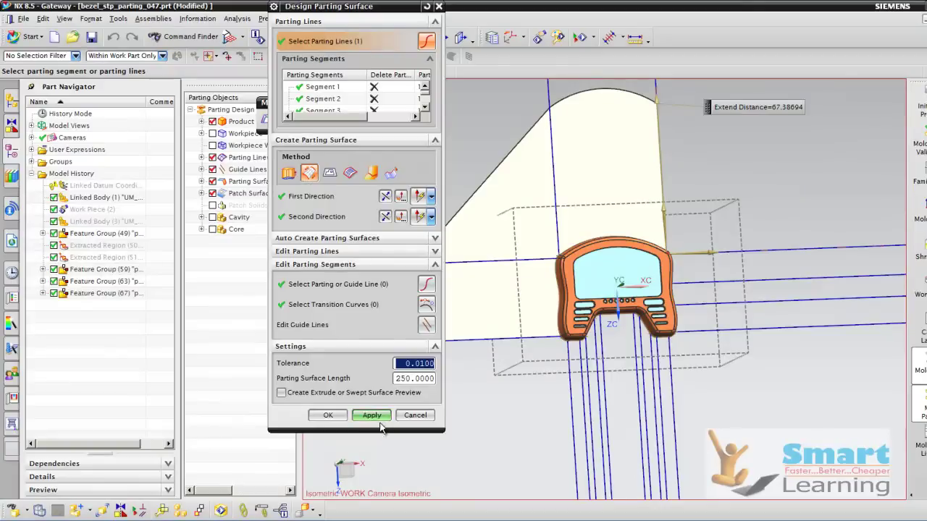
left_click(374, 416)
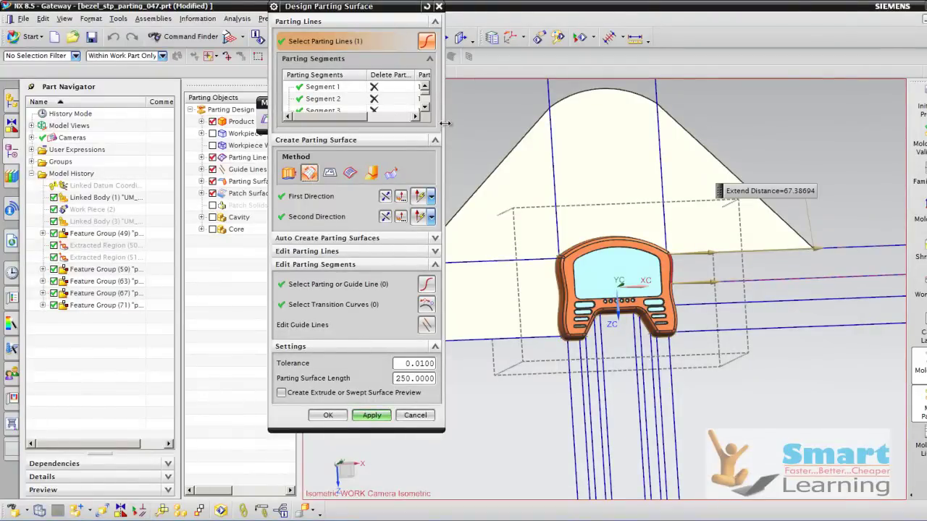
Step: Create swept parting surfaces for segments 5 to 7 along the bezel's right side
left_click(425, 106)
left_click(425, 107)
left_click(424, 107)
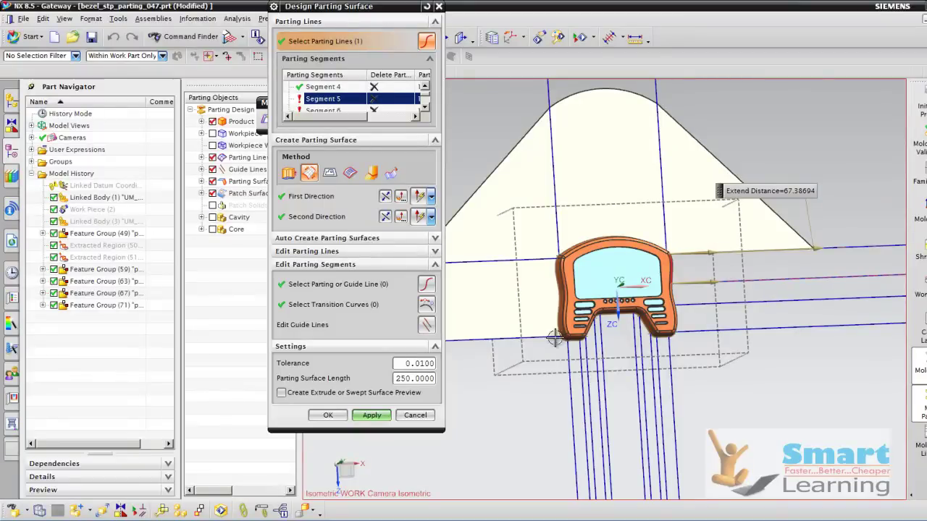
left_click(384, 420)
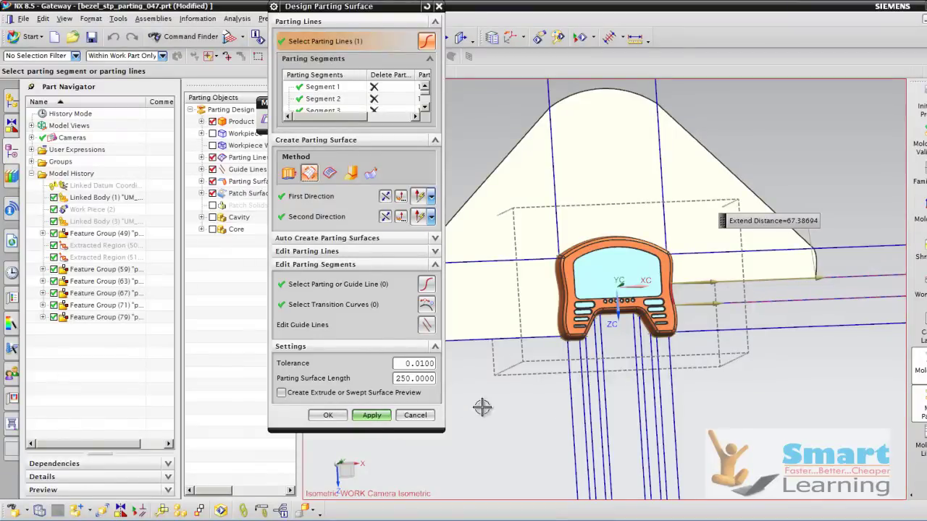
left_click(376, 421)
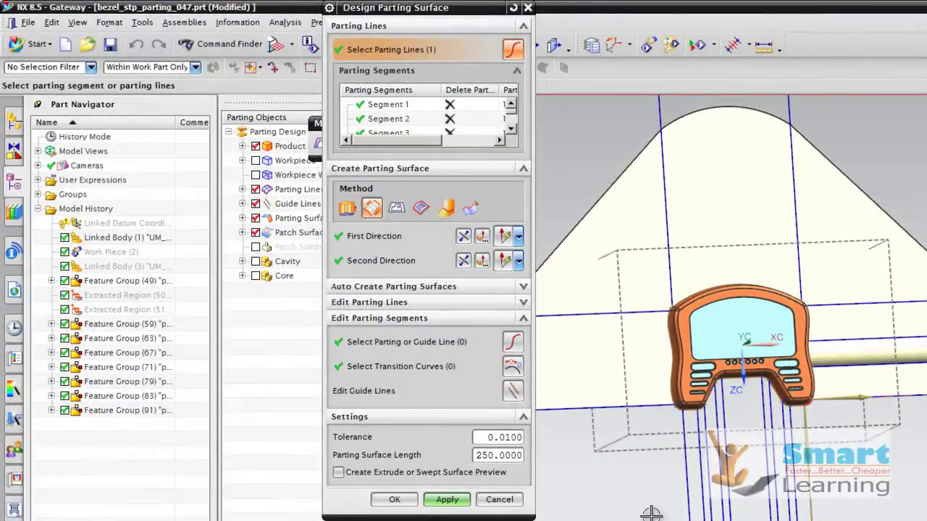
Step: Create swept parting surfaces for the consecutive parting segments around the lower end of the bezel's right leg
left_click(435, 503)
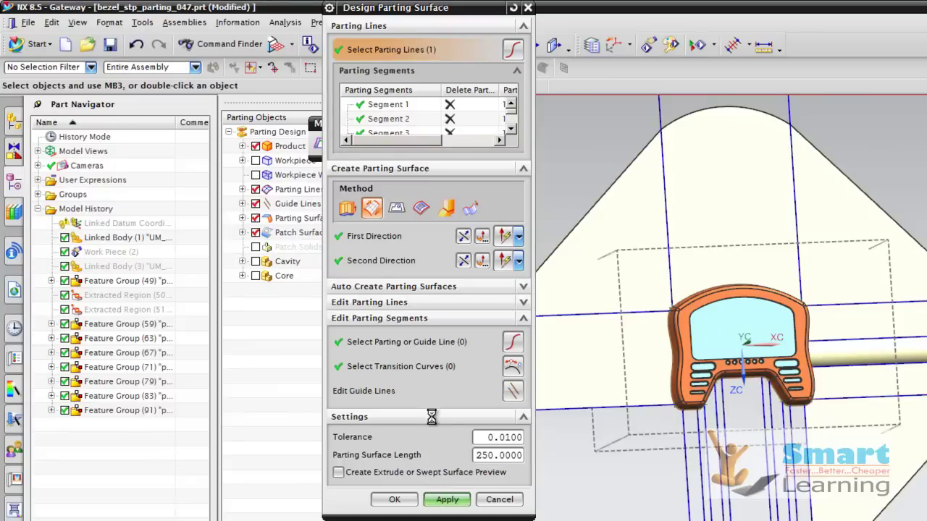
left_click(372, 209)
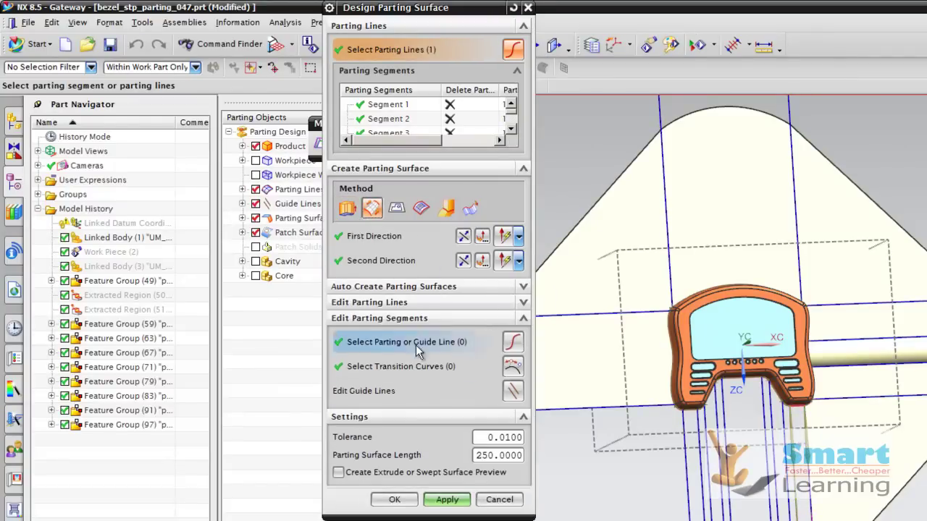
left_click(443, 504)
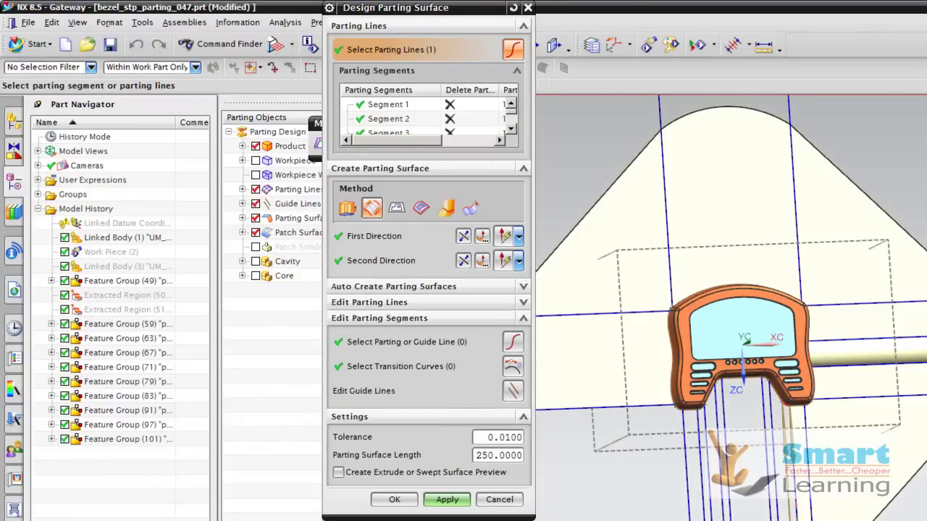
left_click(446, 500)
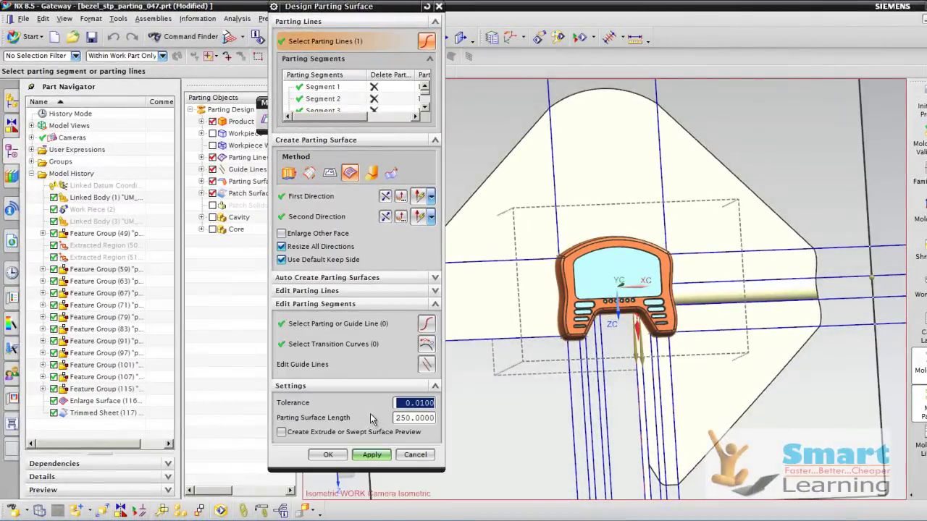
Step: Create swept parting surfaces for the parting segments along the notch between the bezel's two legs
left_click(308, 174)
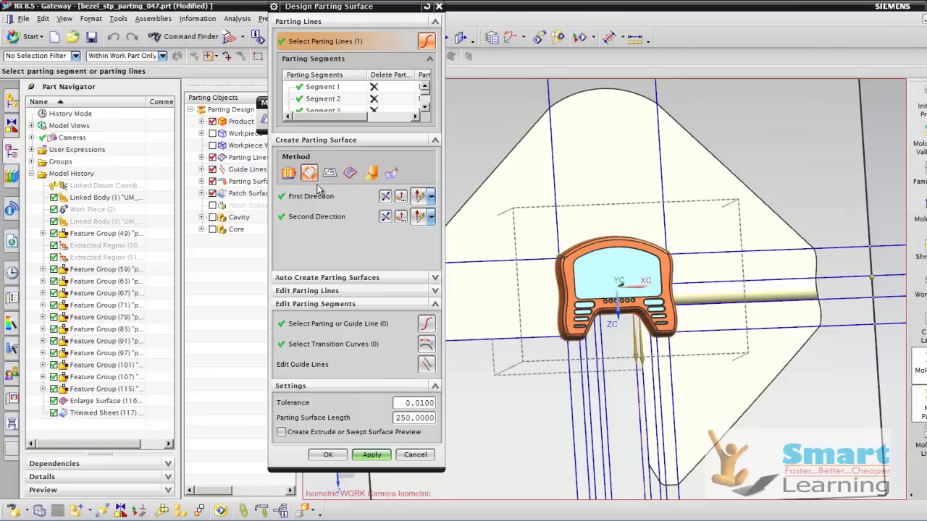
left_click(379, 416)
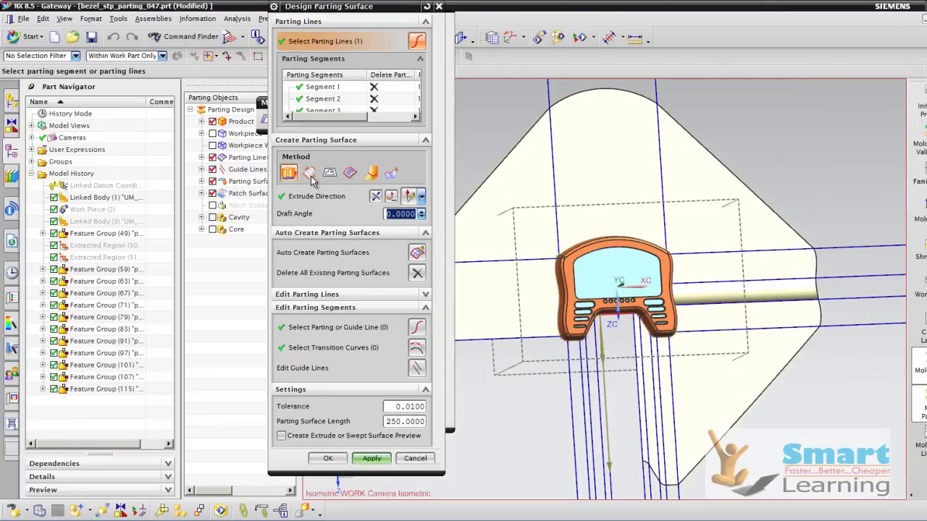
left_click(371, 416)
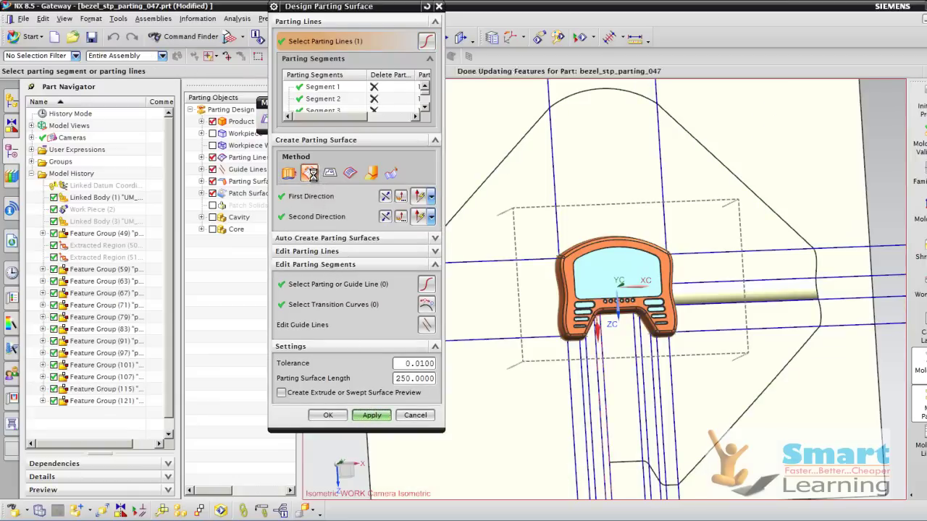
left_click(371, 417)
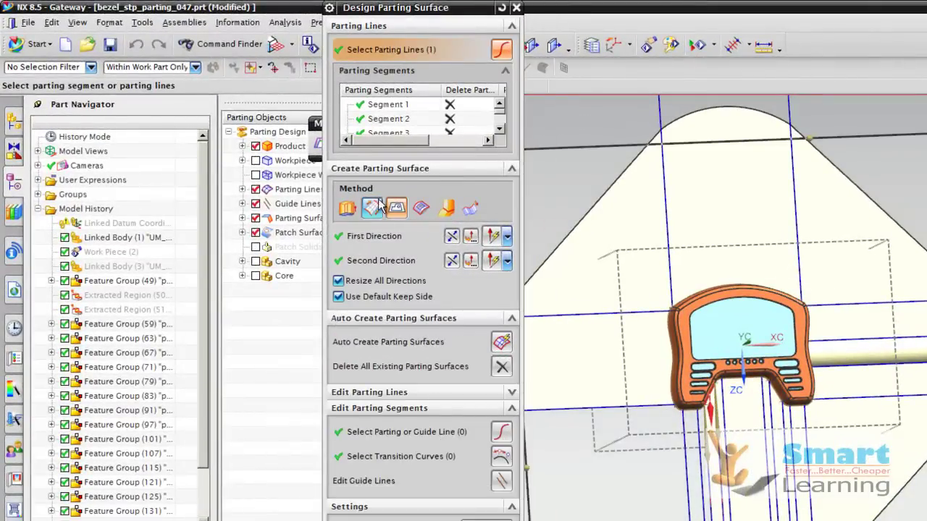
Step: Create swept parting surfaces for the remaining segments around the bezel's left leg and close the parting surface design
left_click(444, 501)
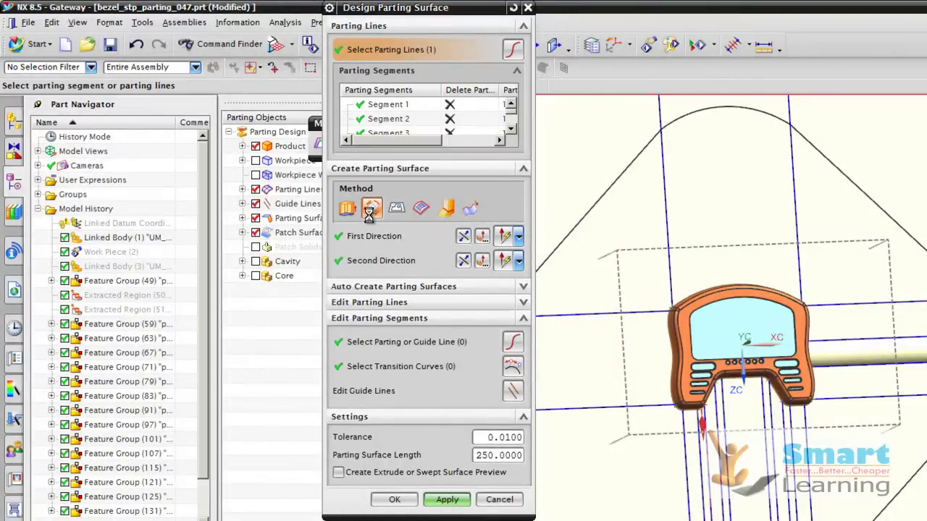
left_click(444, 501)
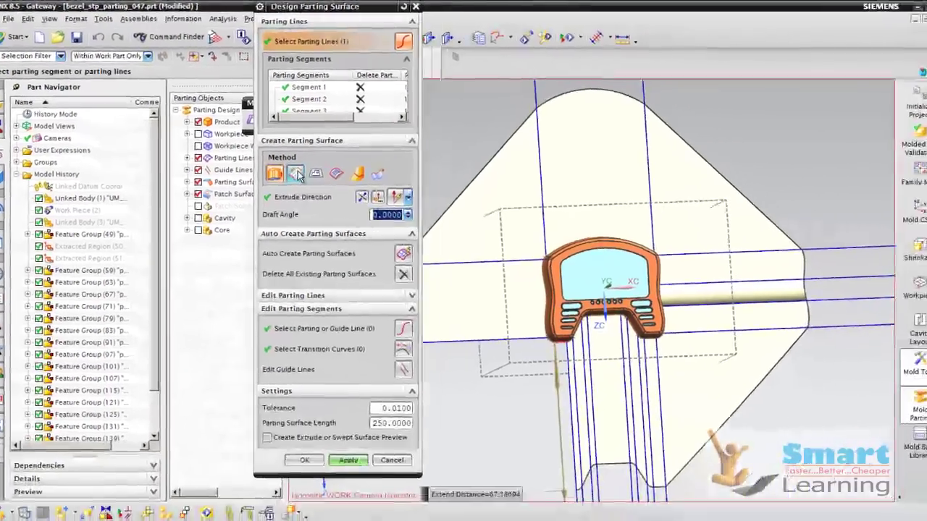
left_click(296, 174)
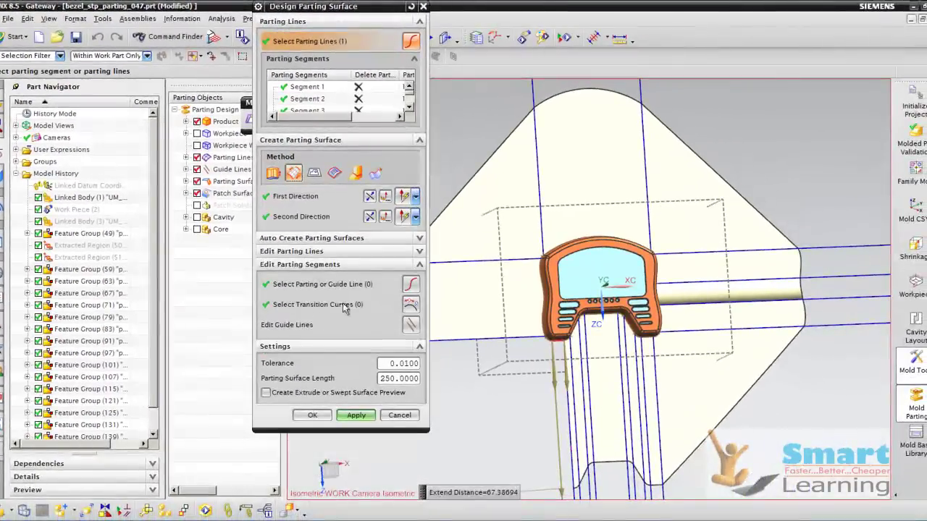
left_click(354, 414)
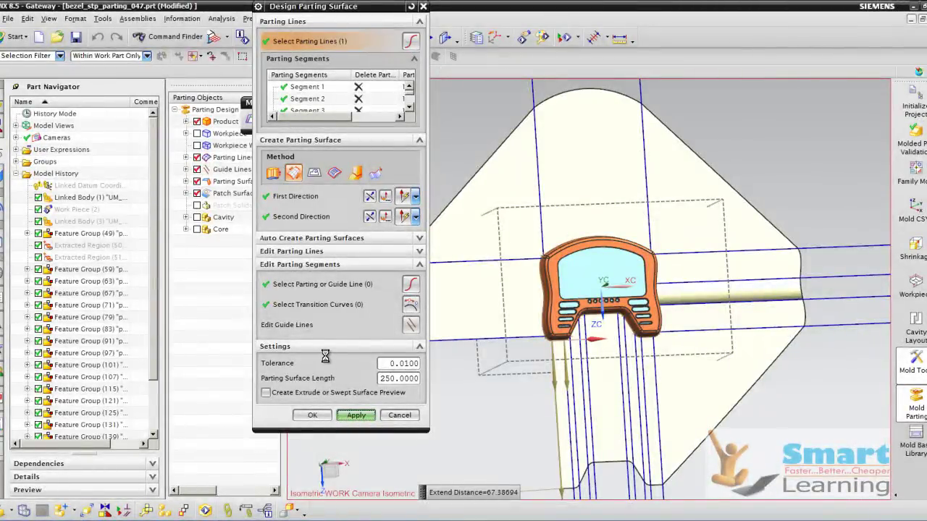
left_click(294, 174)
left_click(359, 419)
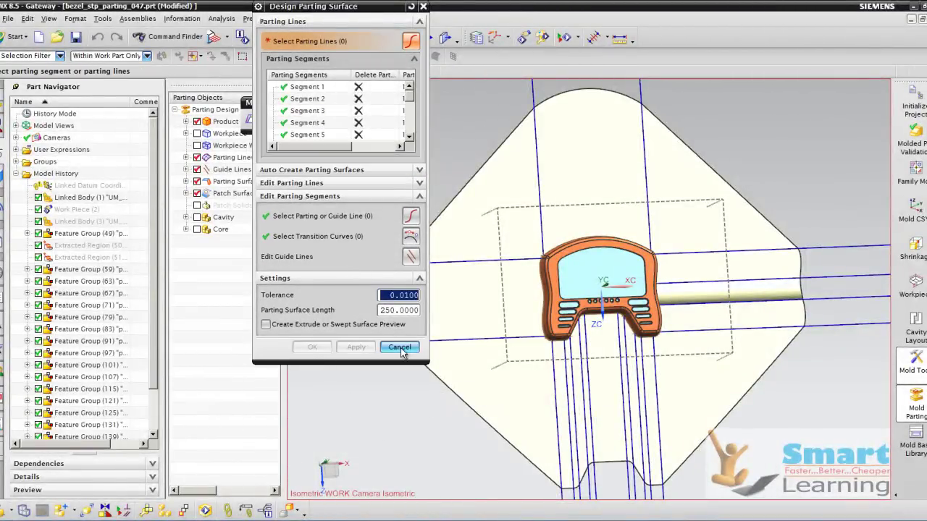
left_click(399, 348)
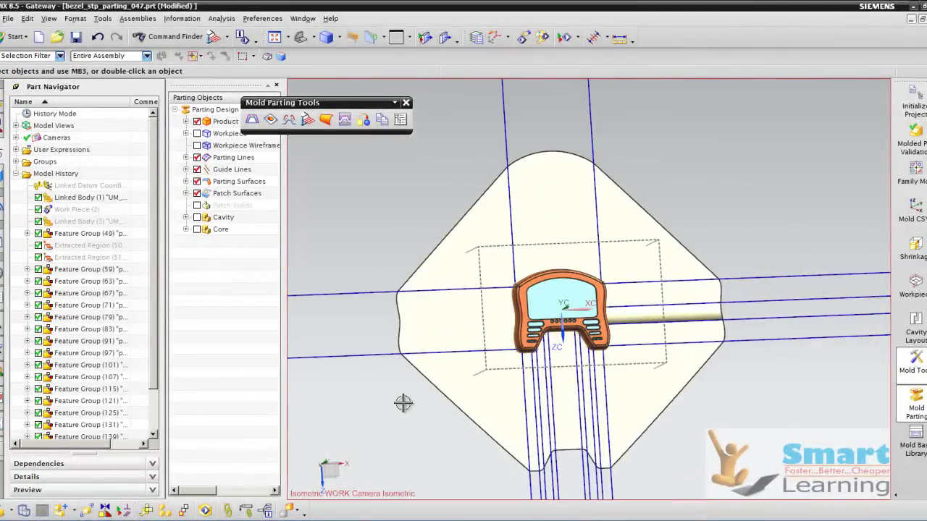
Step: Define the cavity from the Cavity region sheets, inspect the resulting cavity block and accept the parting result
middle_click_drag(405, 407, 415, 462)
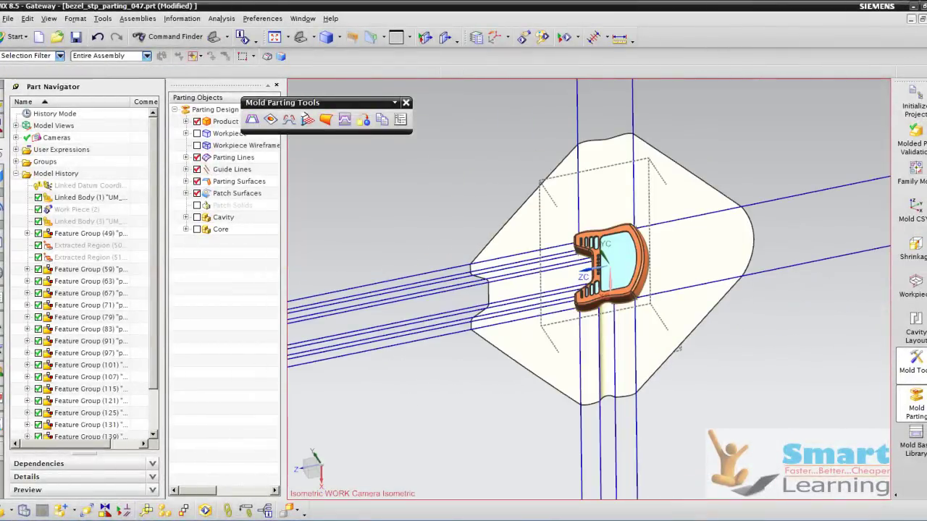
left_click(345, 120)
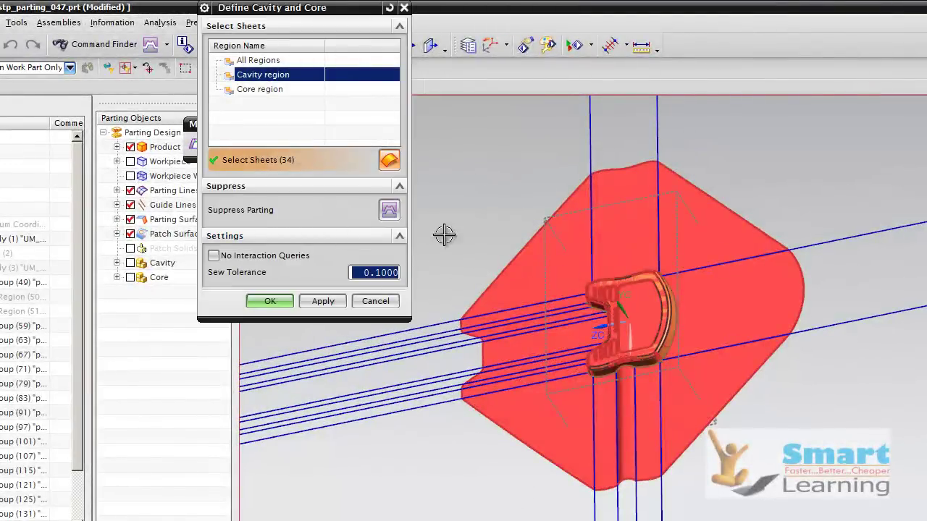
left_click(316, 301)
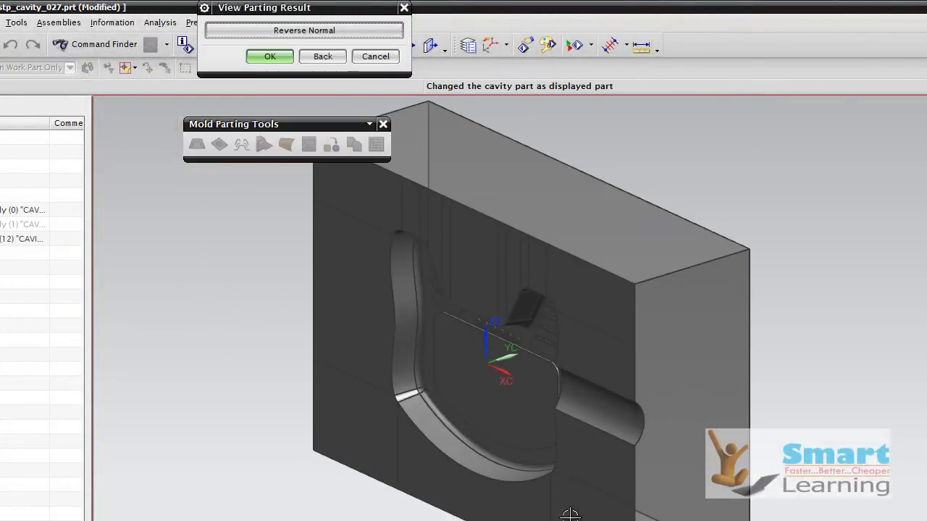
middle_click_drag(499, 334, 647, 304)
scroll(499, 299, "up", 3)
scroll(488, 317, "down", 3)
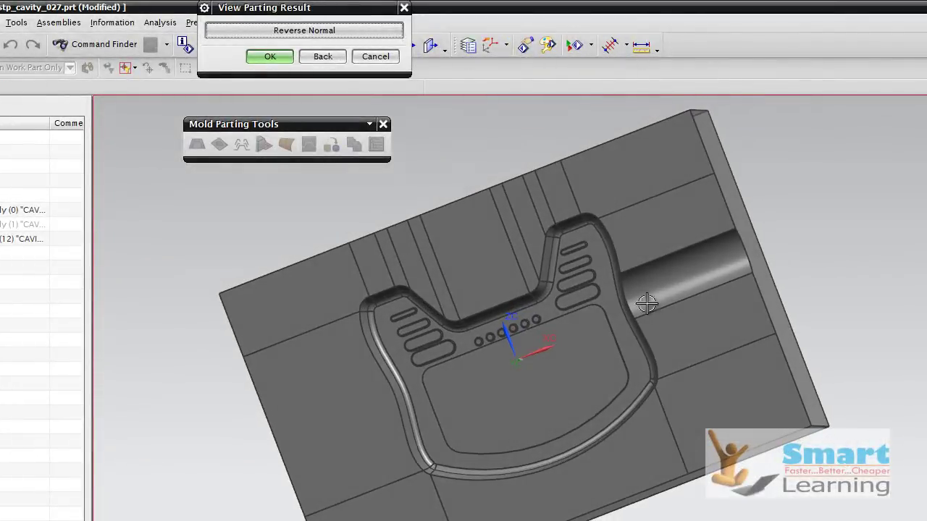
left_click(269, 62)
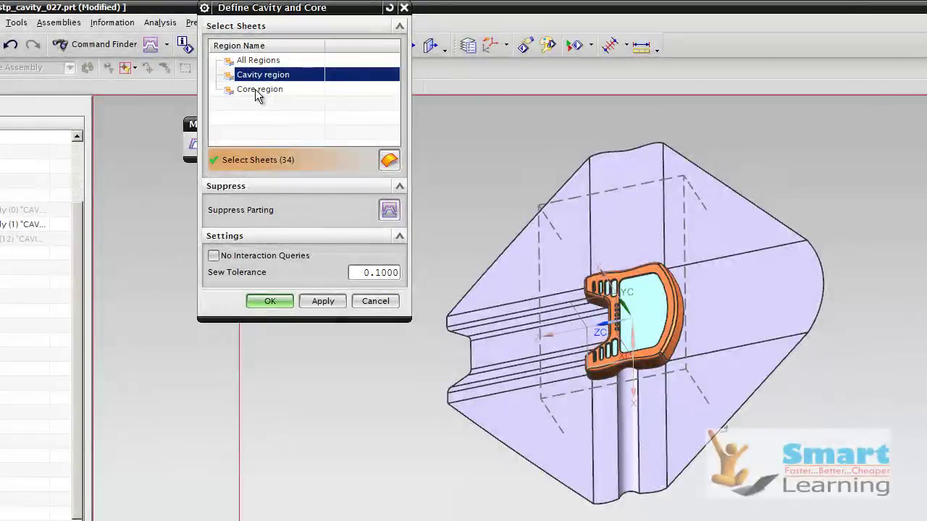
Step: Define the core from the Core region sheets, inspect the resulting core block, accept it and close the cavity and core definition
left_click(255, 90)
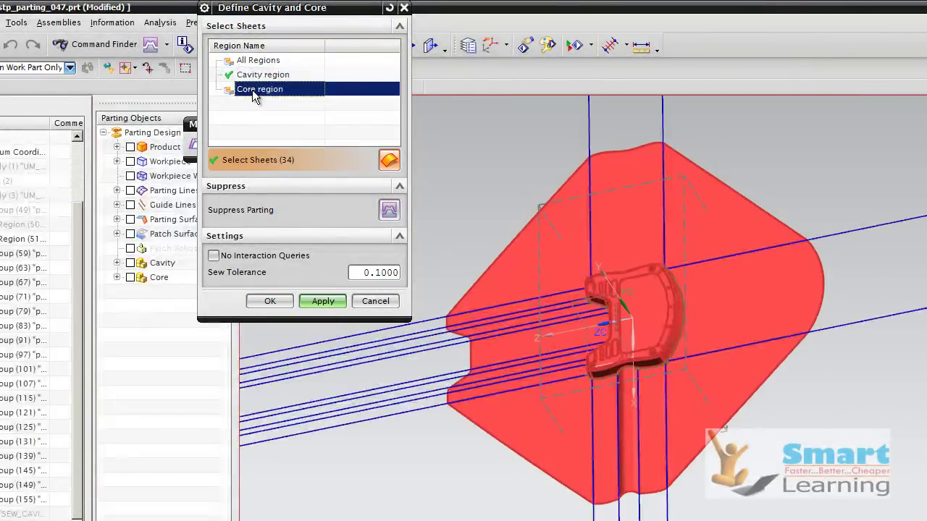
left_click(317, 300)
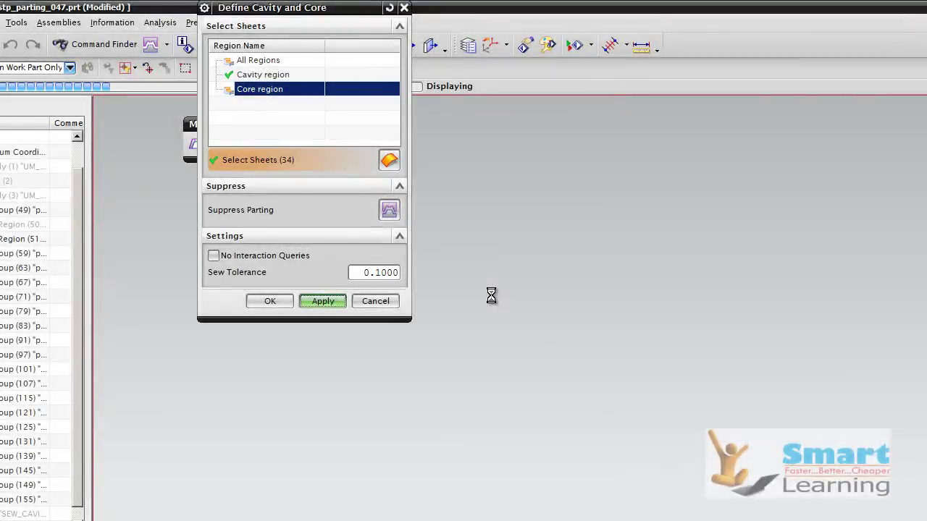
middle_click_drag(617, 379, 682, 327)
scroll(538, 346, "up", 4)
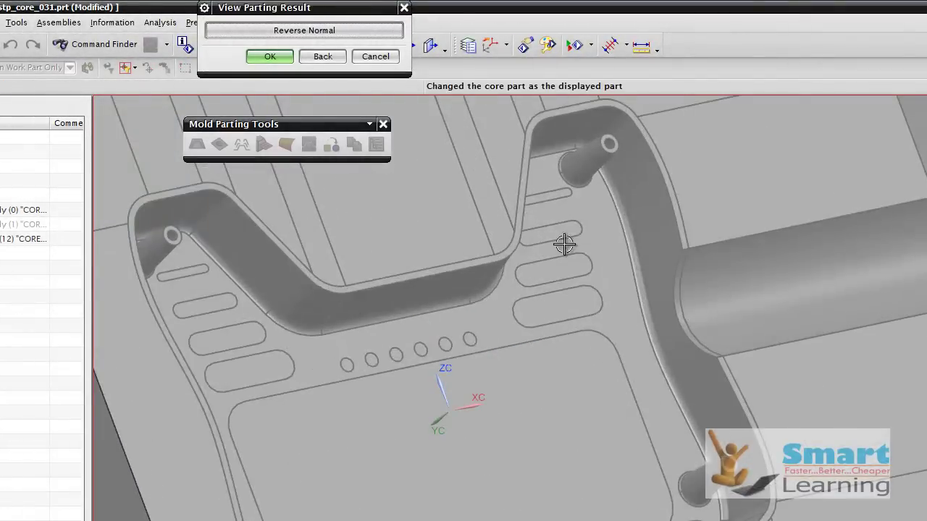
scroll(685, 364, "down", 4)
mouse_move(597, 414)
middle_mouse_down()
mouse_move(575, 405)
mouse_move(596, 437)
mouse_move(586, 412)
middle_mouse_up()
scroll(585, 398, "up", 3)
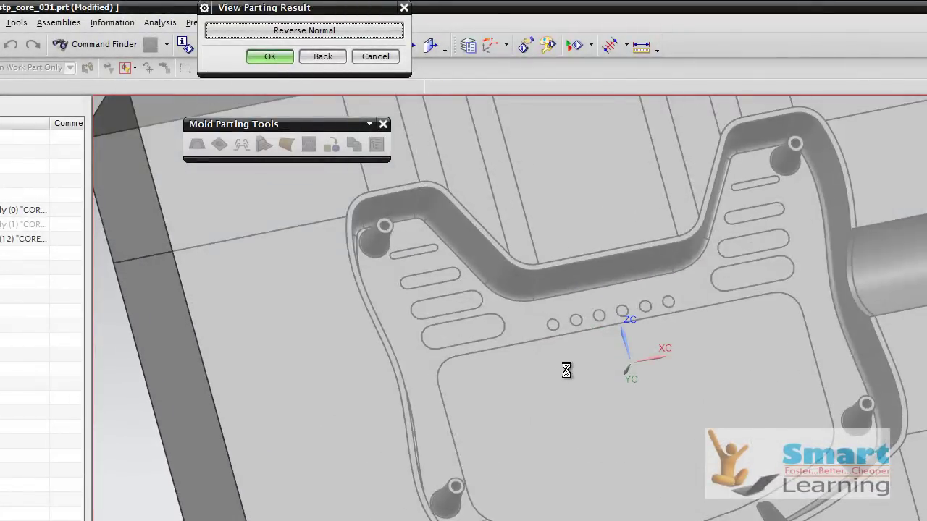
scroll(559, 369, "down", 3)
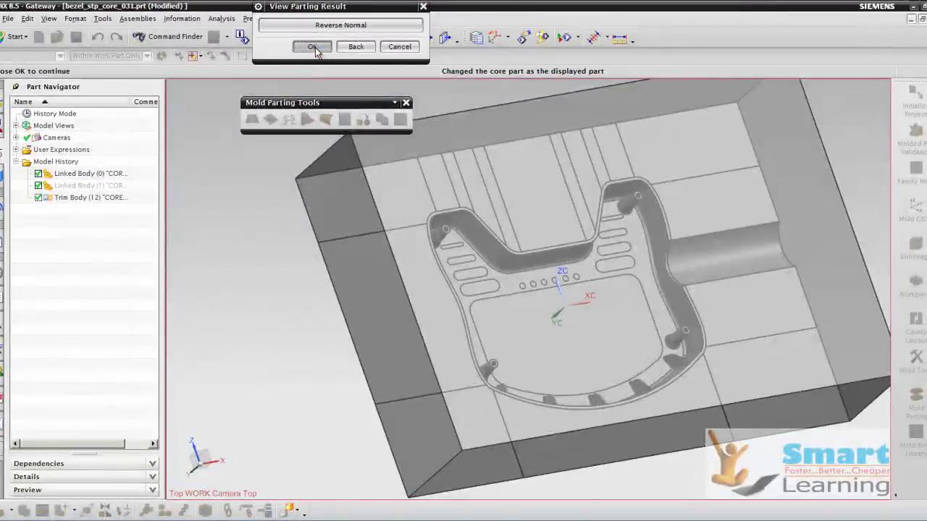
left_click(314, 48)
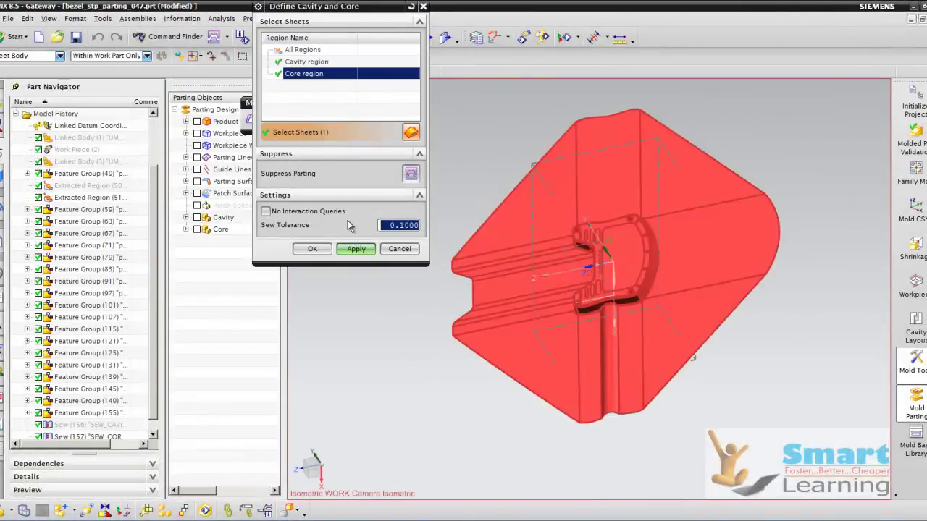
left_click(396, 252)
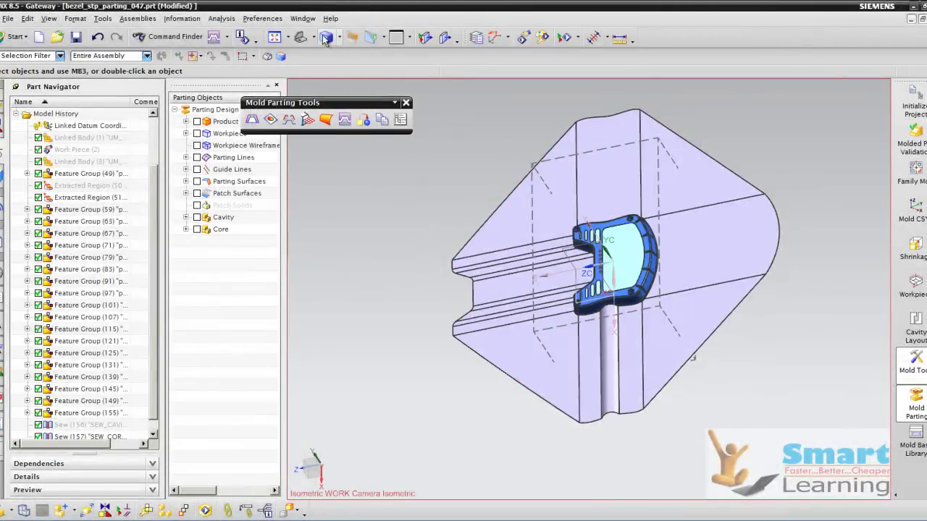
Step: Display the bezel_stp_prod_028.prt assembly and examine the core and cavity blocks around the bezel
left_click(304, 20)
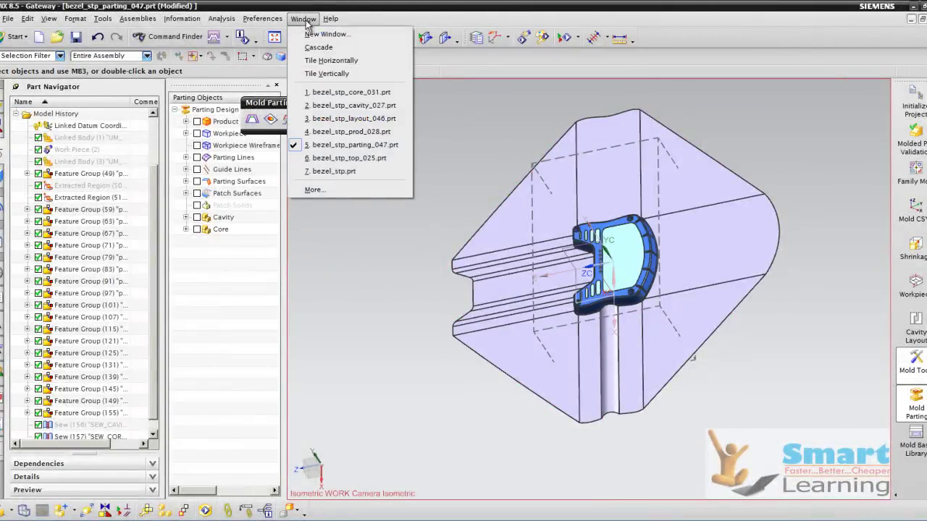
left_click(345, 133)
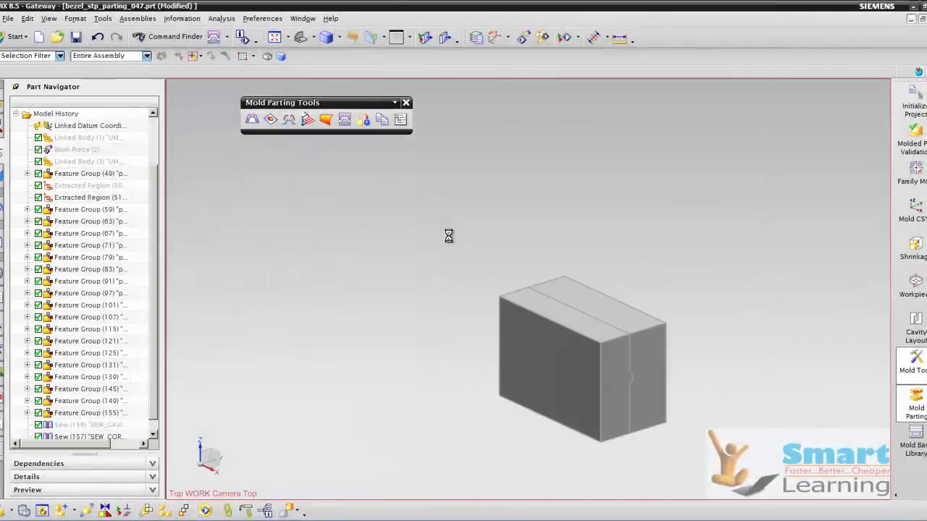
middle_click_drag(565, 333, 567, 364)
scroll(579, 366, "down", 1)
scroll(651, 421, "up", 3)
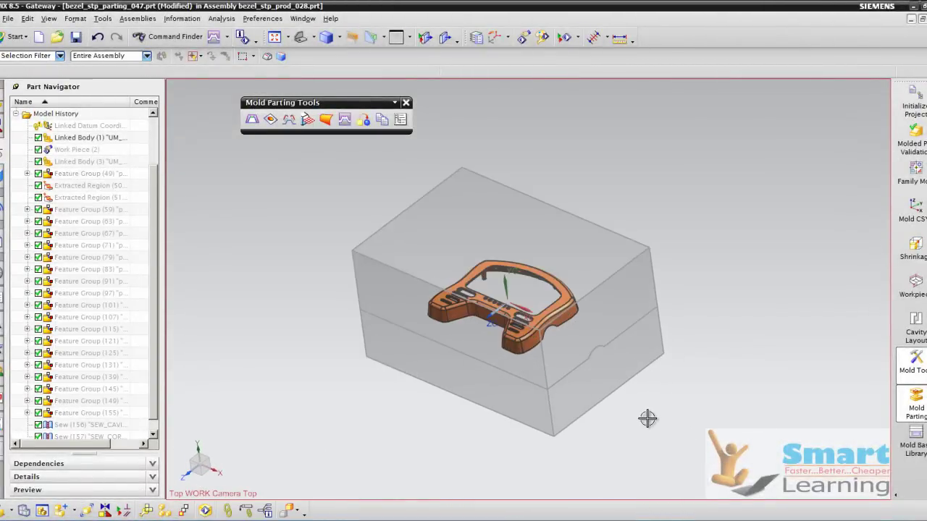
scroll(626, 404, "down", 1)
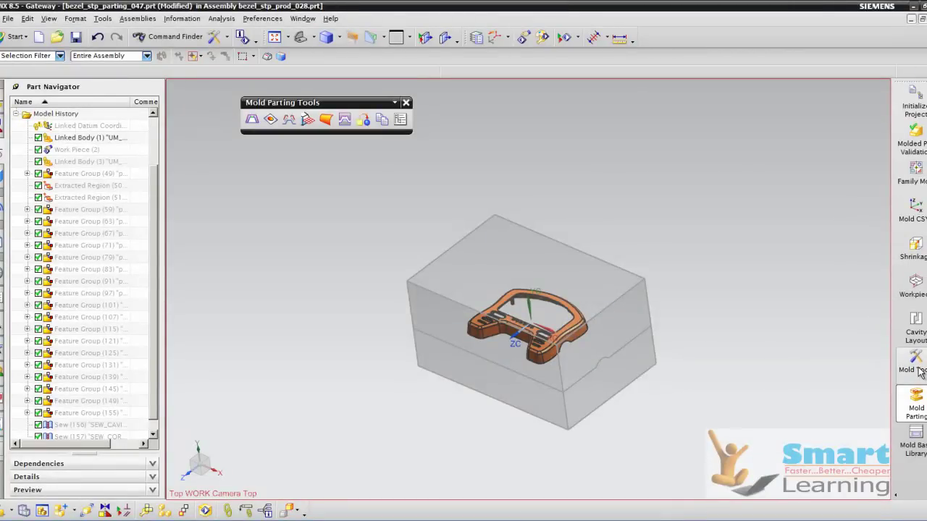
Step: Start Tooling Motion Simulation from the mold tools and add the Tooling Kinematic Model
left_click(916, 366)
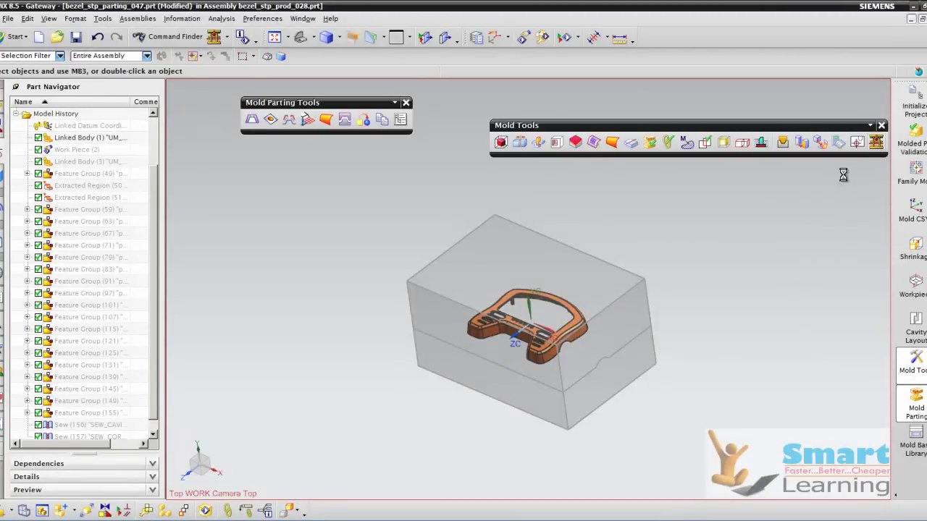
left_click(861, 142)
left_click(291, 42)
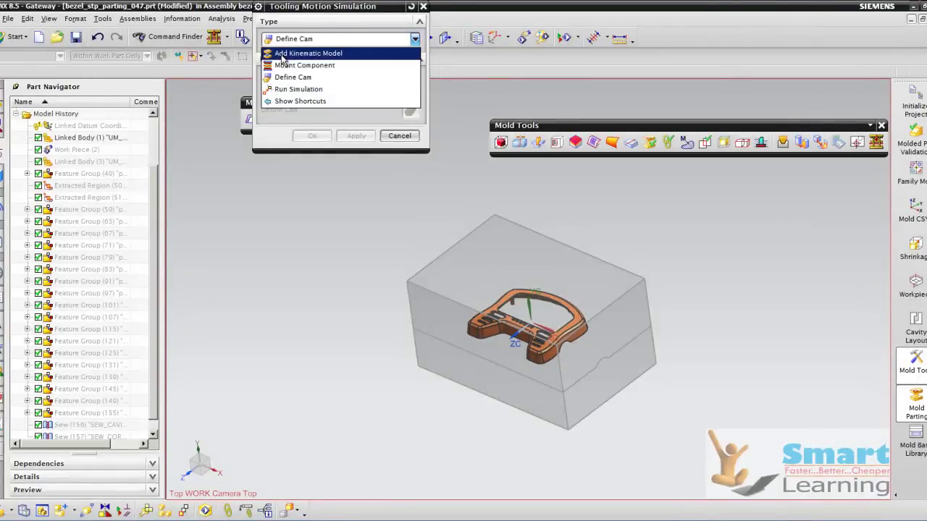
left_click(281, 53)
left_click(303, 77)
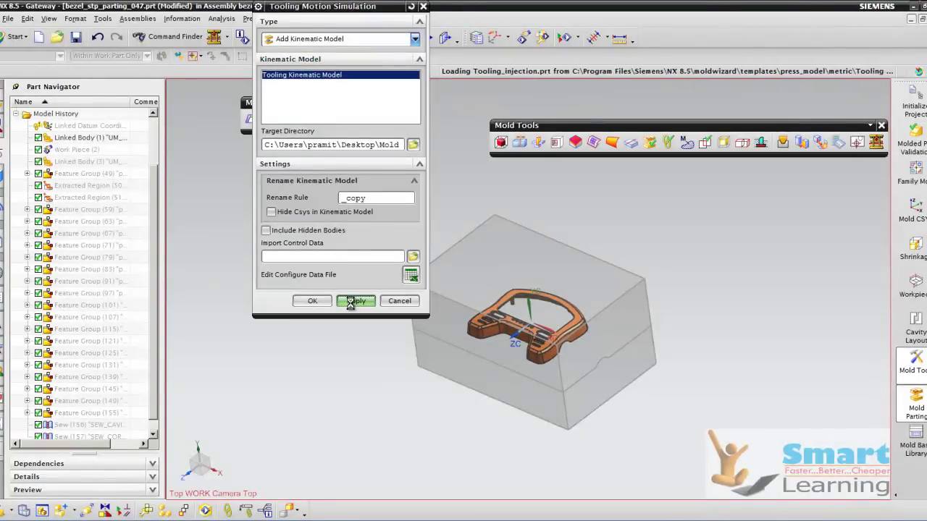
Step: Mount the components to the tooling kinematic model and define the cams with the Automatically Defined Cam option
left_click(294, 44)
left_click(293, 65)
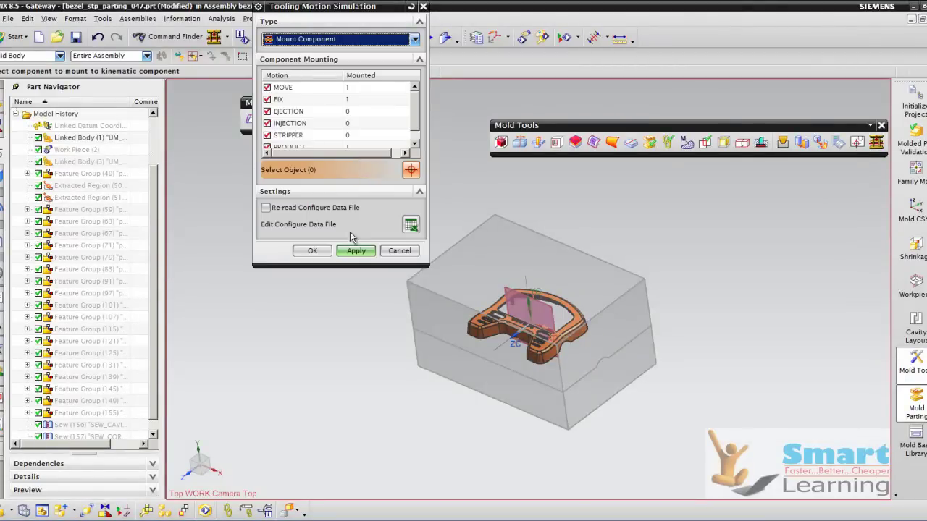
left_click(315, 42)
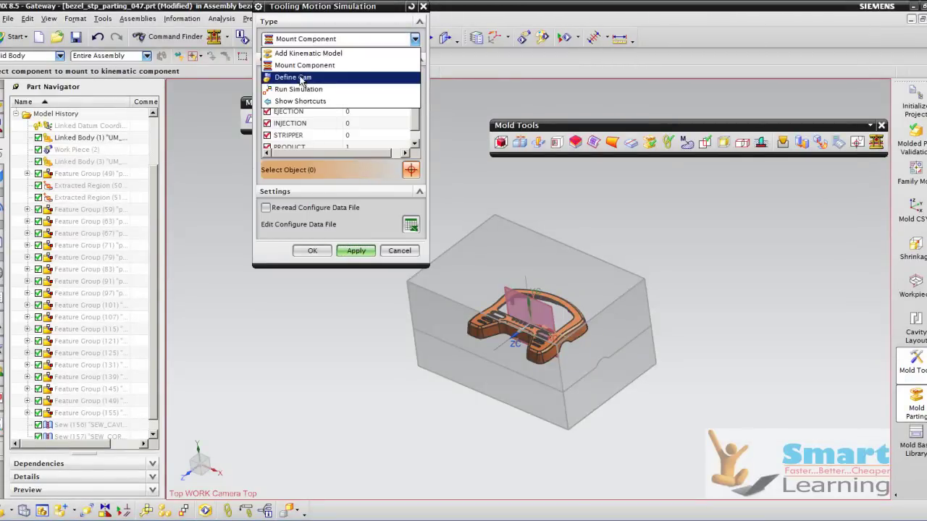
left_click(298, 77)
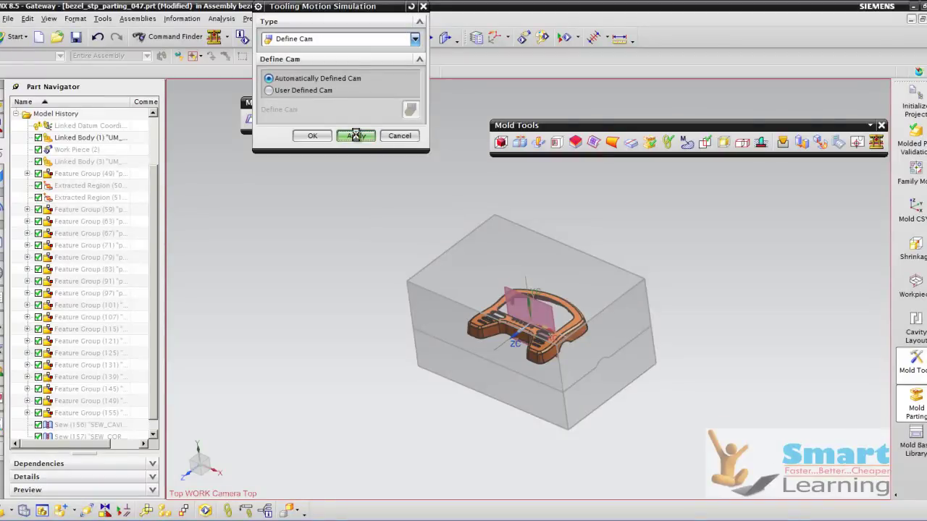
Step: Run the tooling motion simulation, play the mold opening forward, examine it from another viewing angle and close the simulation
left_click(294, 43)
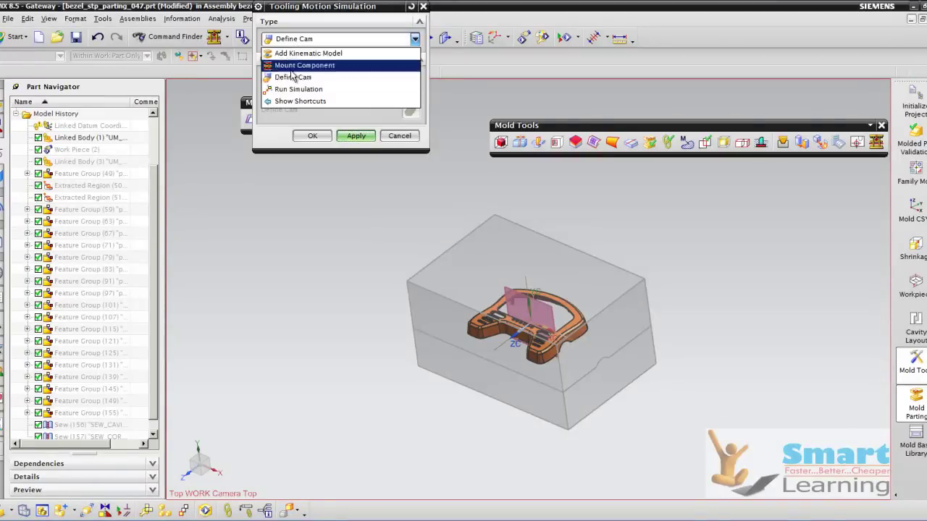
left_click(304, 90)
left_click(409, 80)
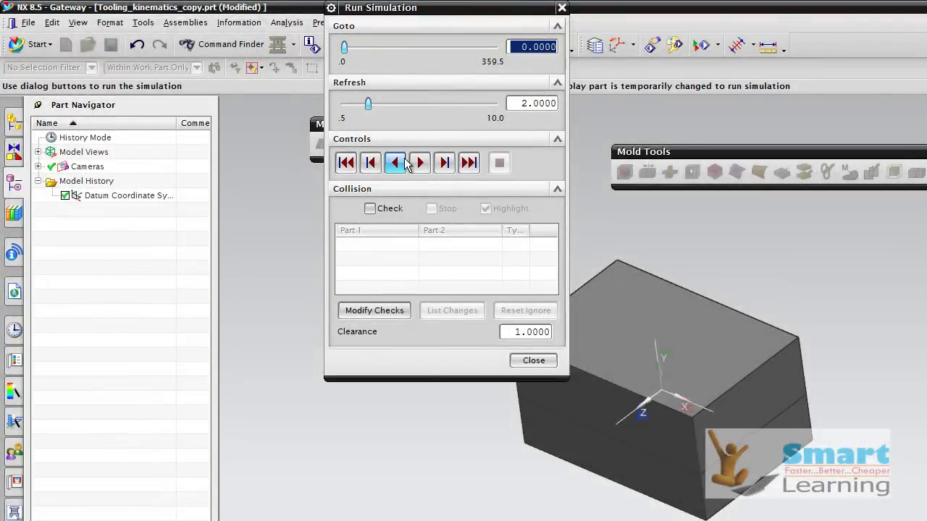
left_click(420, 163)
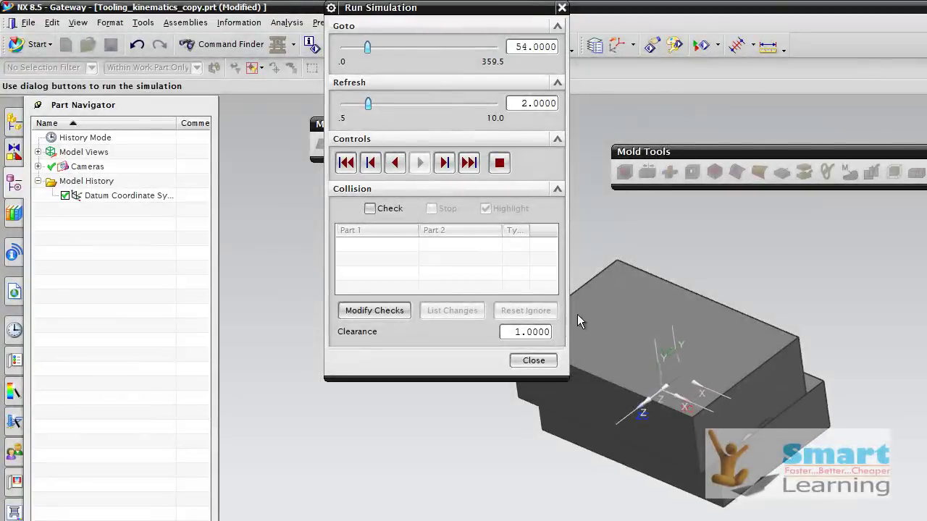
left_click(499, 162)
middle_click_drag(785, 328, 724, 360)
left_click(420, 163)
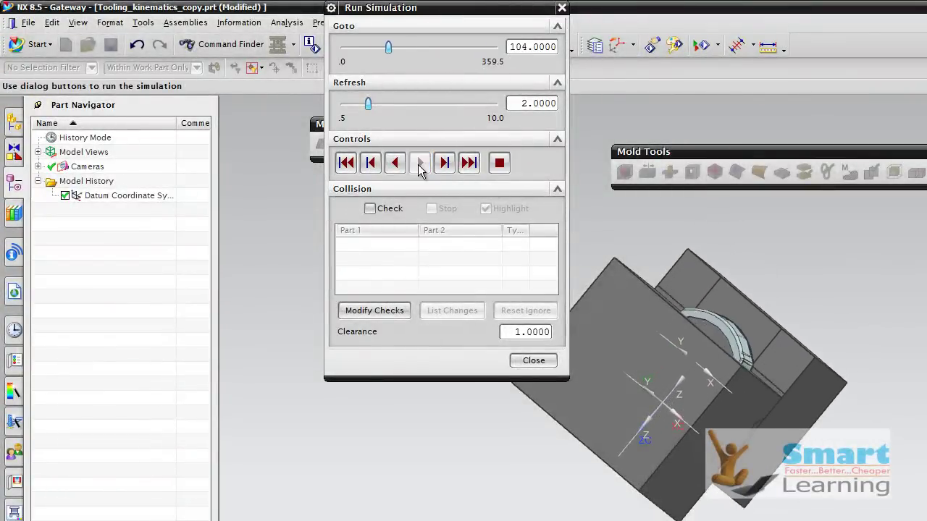
left_click(535, 360)
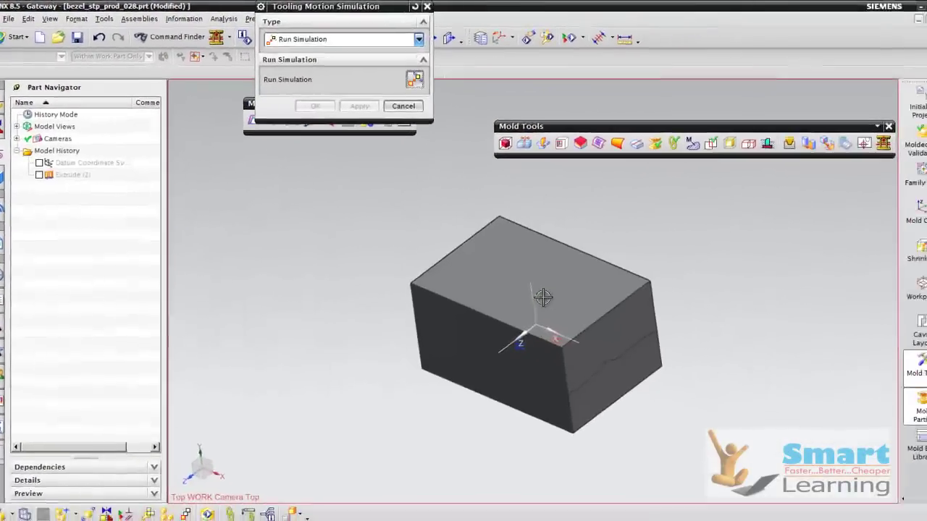
Step: Inspect the bezel inside the mold blocks with a one-plane view section oriented to Y, Z and X, and cancel the section
middle_click_drag(542, 296, 533, 262)
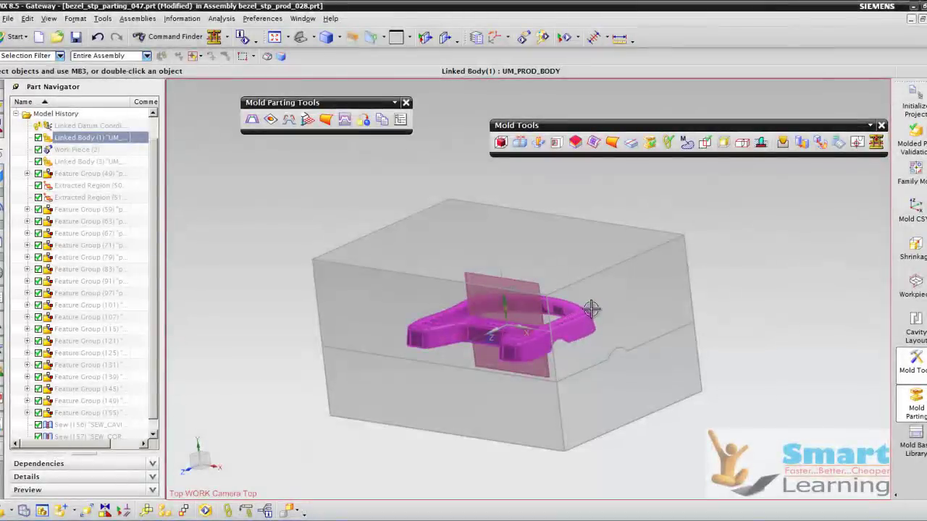
left_click(592, 310)
key("ctrl+h")
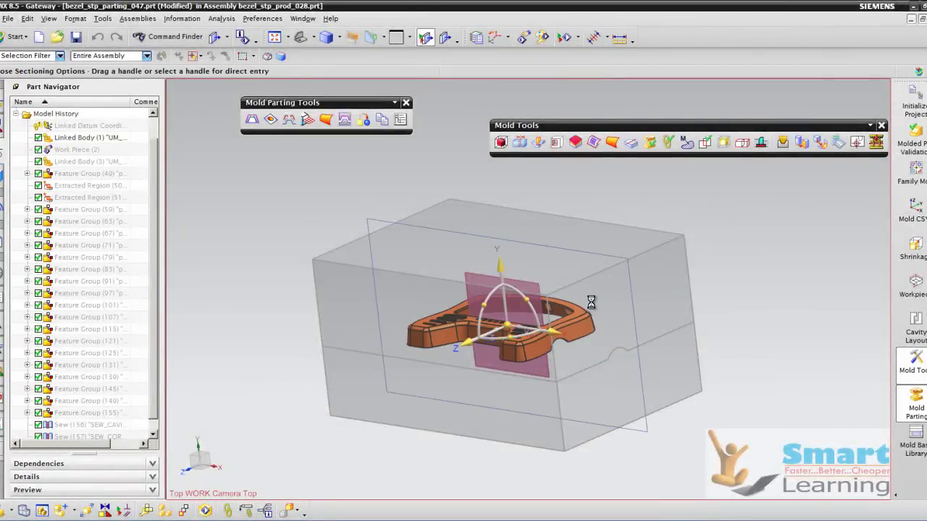
left_click(341, 130)
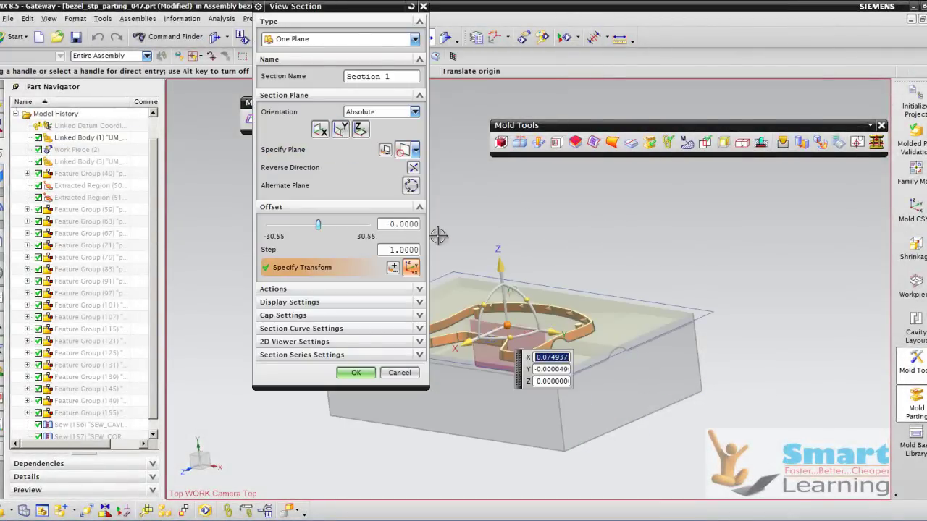
scroll(521, 317, "up", 4)
left_click(360, 131)
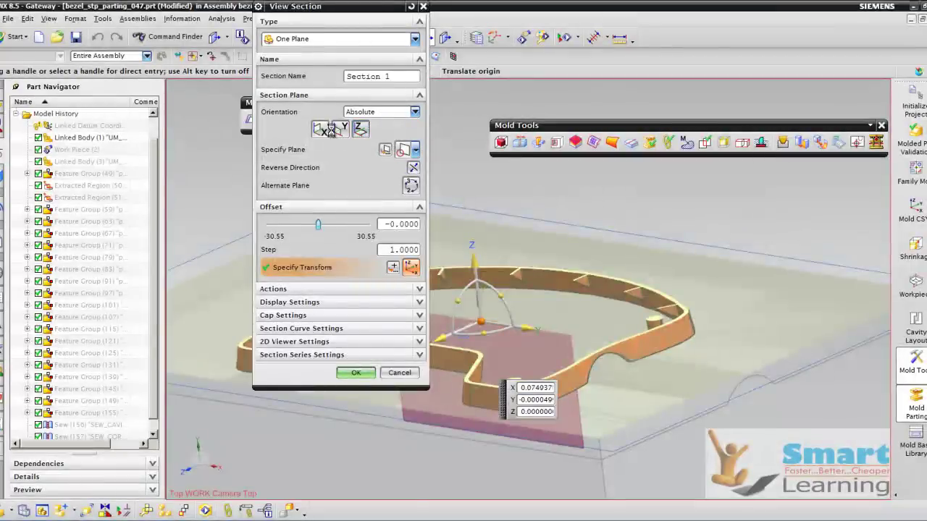
left_click(320, 129)
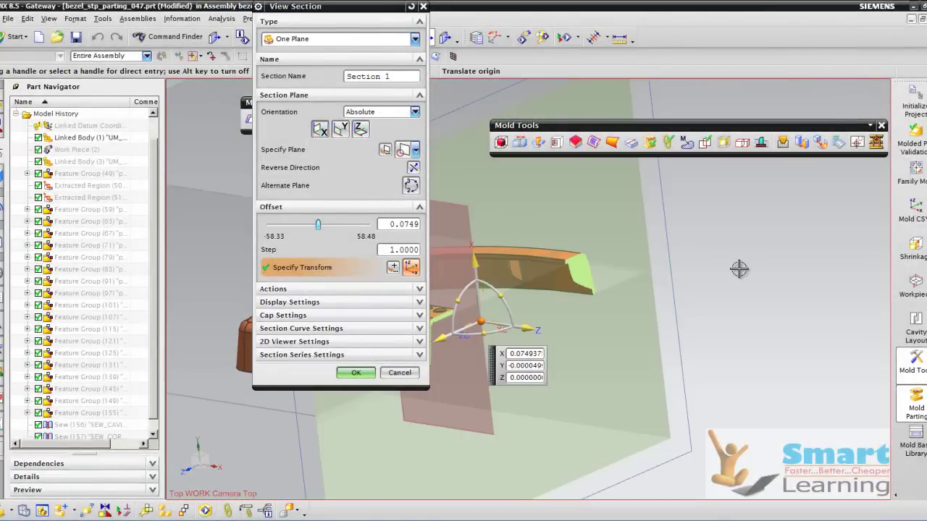
scroll(740, 269, "down", 4)
left_click(398, 373)
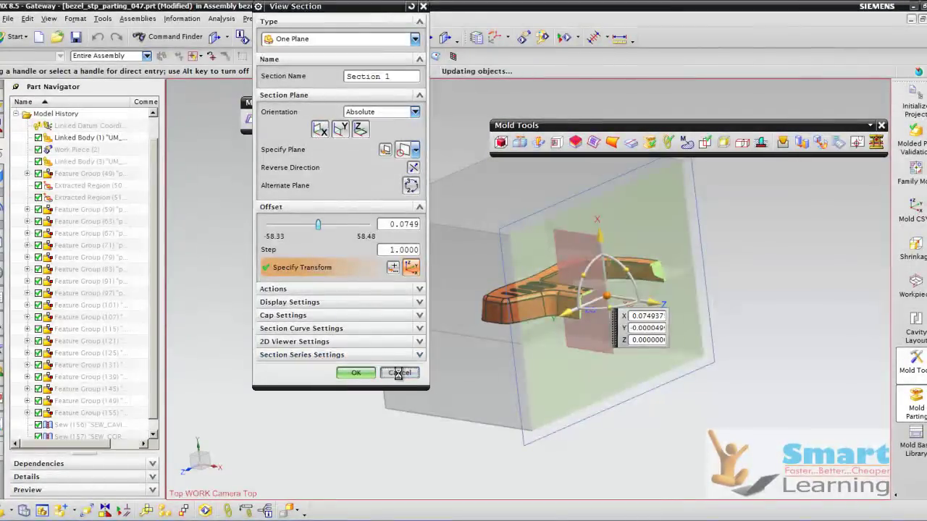